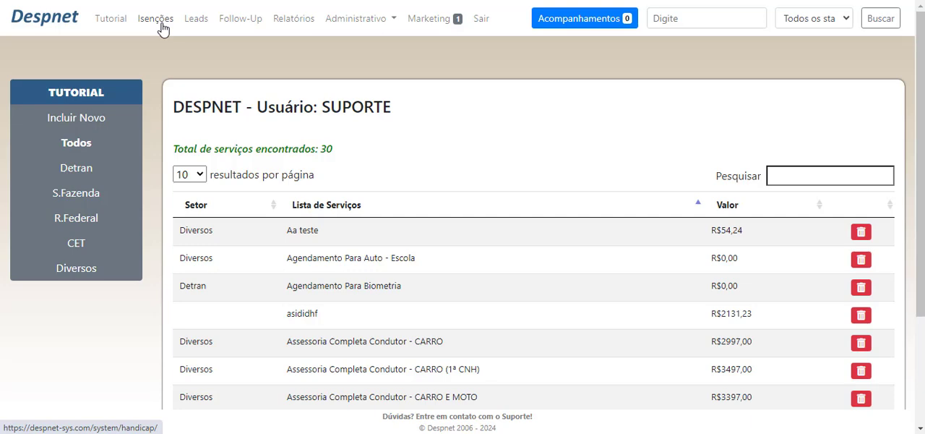
# Open the Isenções module, list all clients without a search filter, and open the record of the client included on 18/06/2024
pyautogui.click(163, 24)
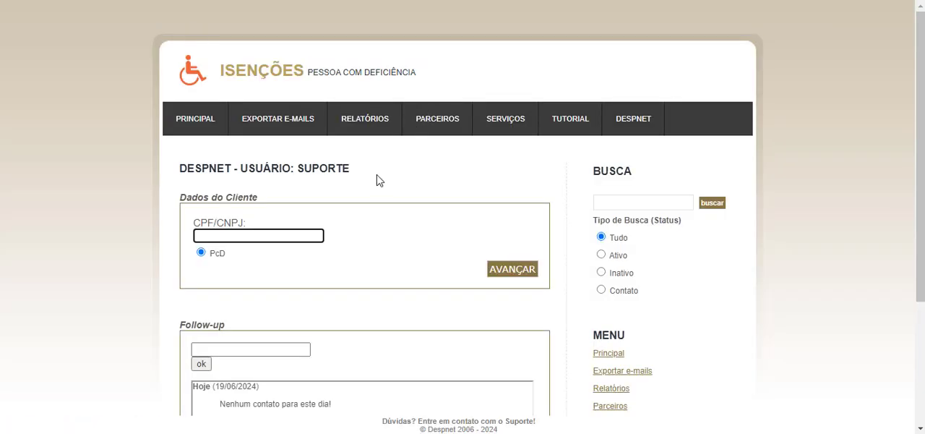
pyautogui.click(709, 208)
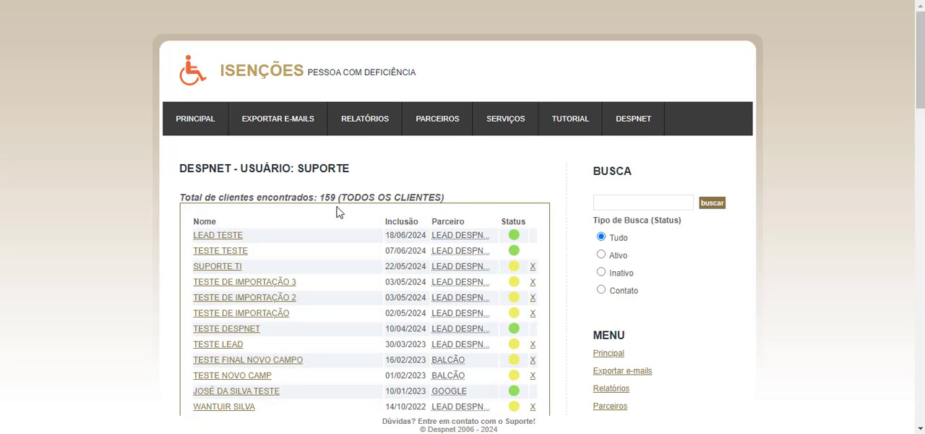
pyautogui.click(219, 237)
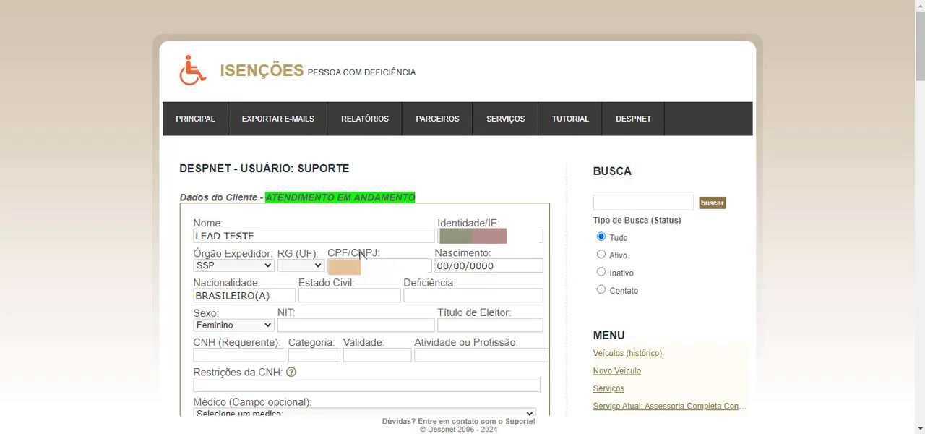
# Look through the client's registration record, from the personal data to the seller and client access link, and locate the current service entry
pyautogui.scroll(-3, 174, 233)
pyautogui.scroll(-1, 174, 232)
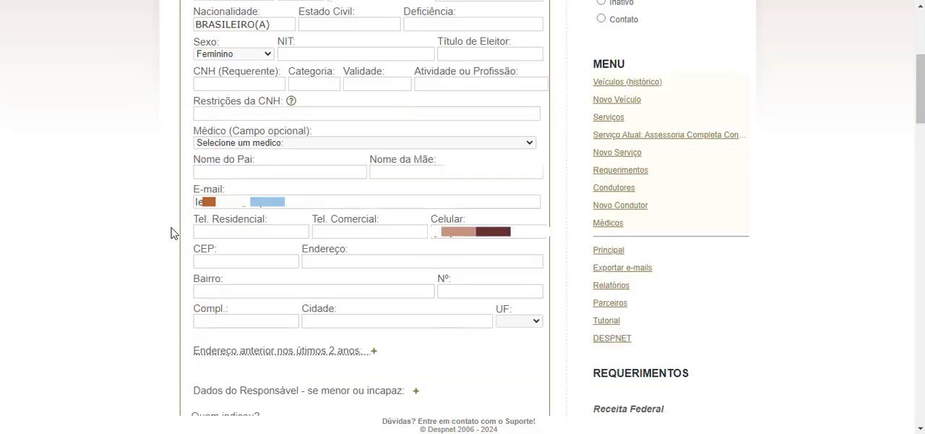
pyautogui.scroll(3, 174, 233)
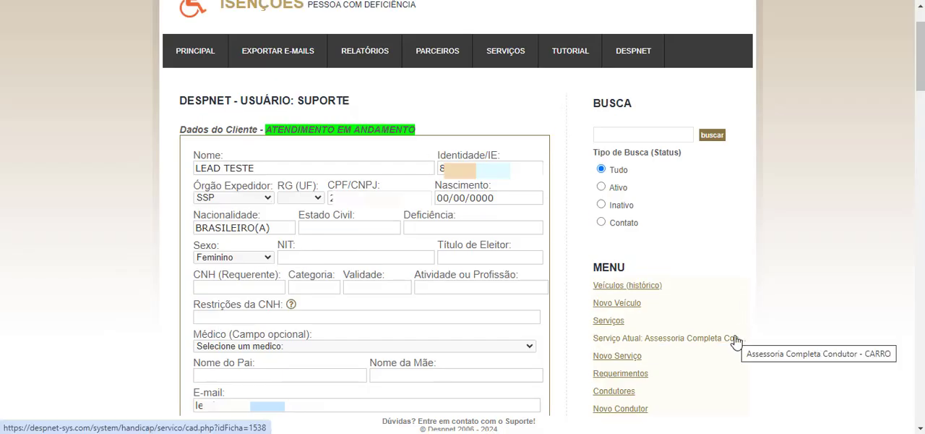
pyautogui.scroll(-3, 661, 310)
pyautogui.scroll(-3, 463, 219)
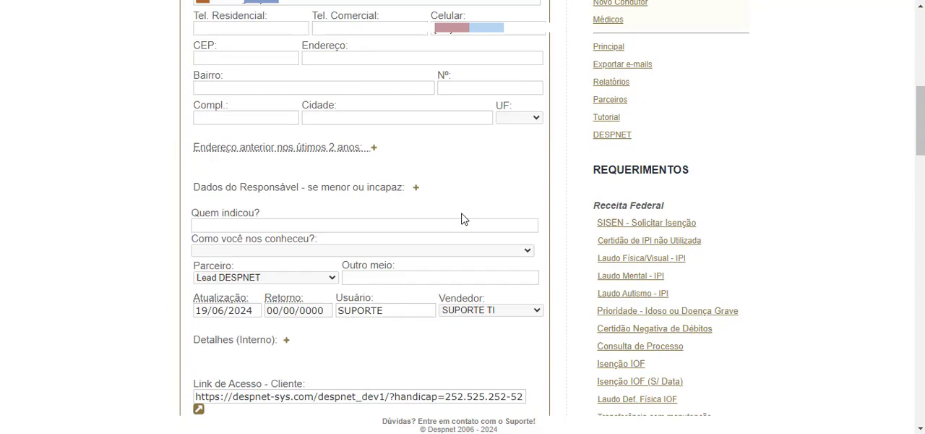
pyautogui.scroll(-1, 463, 219)
pyautogui.scroll(-2, 587, 189)
pyautogui.scroll(4, 472, 187)
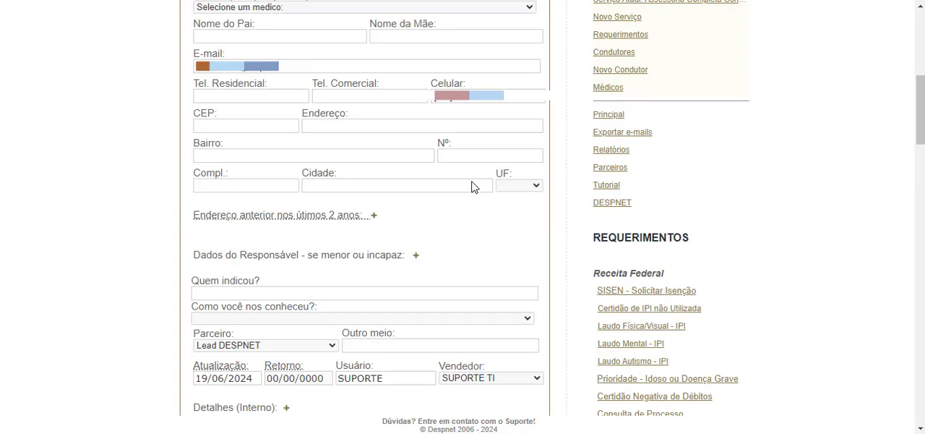
pyautogui.scroll(4, 471, 187)
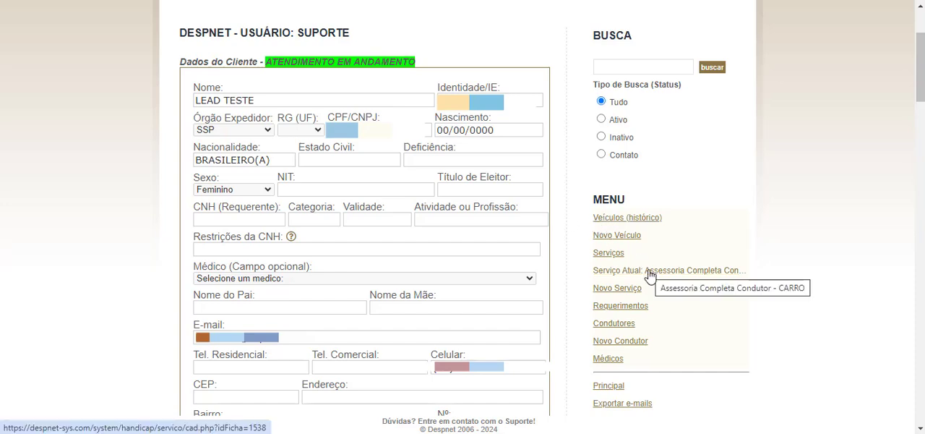
pyautogui.scroll(-3, 706, 194)
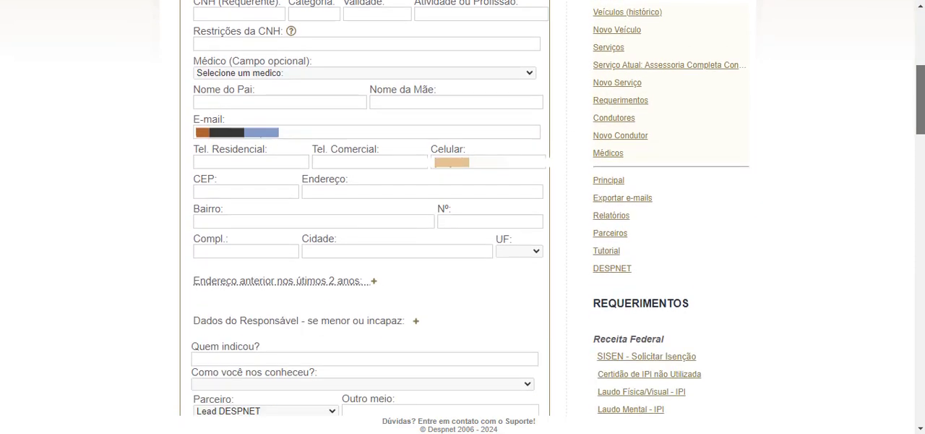
pyautogui.scroll(3, 860, 75)
pyautogui.moveTo(307, 78); pyautogui.dragTo(195, 78)
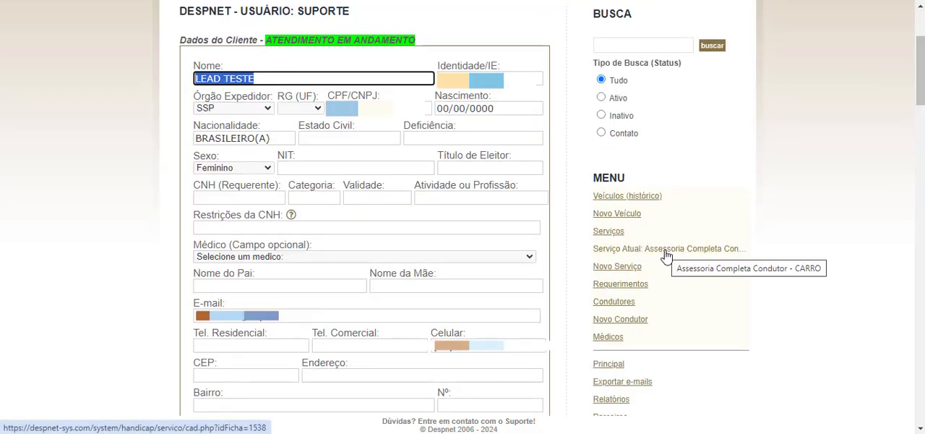
pyautogui.scroll(-2, 416, 224)
pyautogui.scroll(-4, 416, 224)
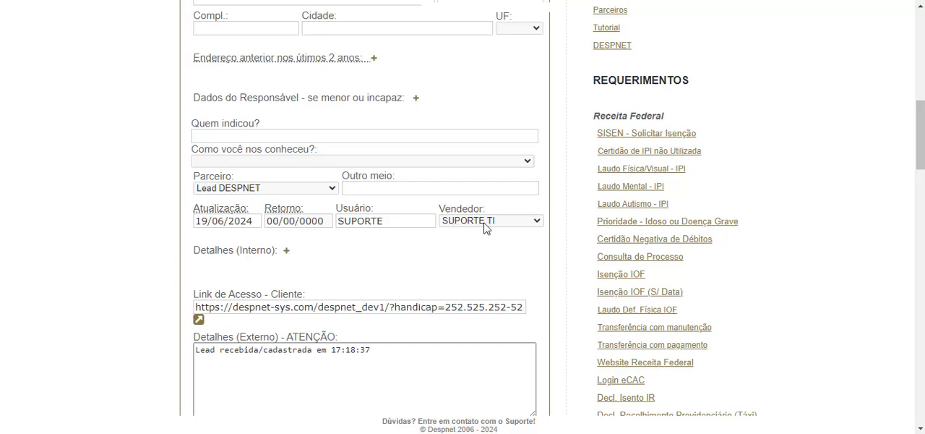
pyautogui.scroll(7, 499, 242)
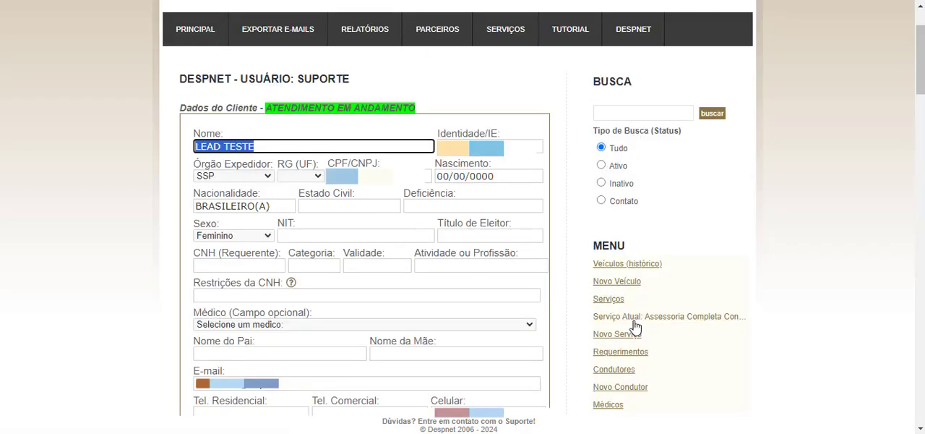
# Open the client's current service sheet and review its status heading and the selected service
pyautogui.click(597, 317)
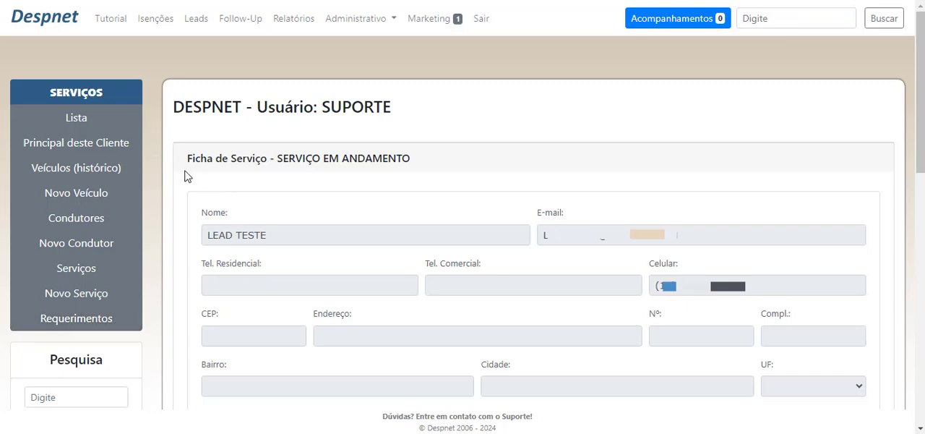
pyautogui.moveTo(181, 161); pyautogui.dragTo(419, 151)
pyautogui.click(243, 179)
pyautogui.moveTo(274, 154); pyautogui.dragTo(502, 164)
pyautogui.click(503, 164)
pyautogui.scroll(-1, 321, 121)
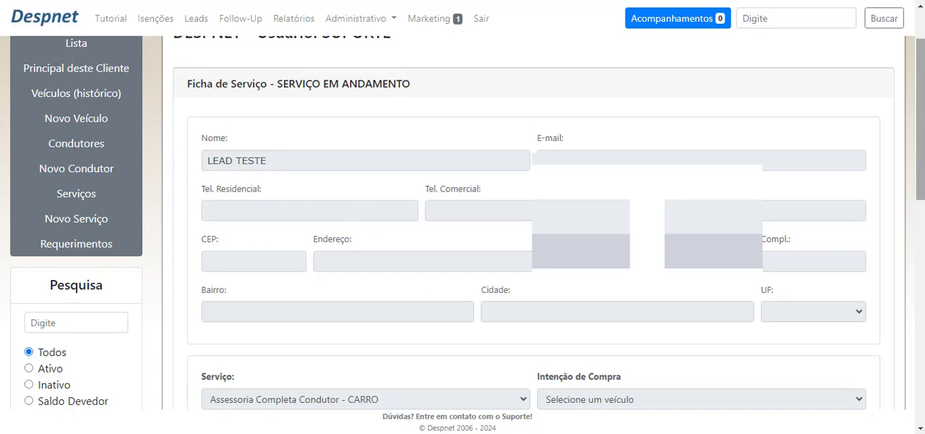
pyautogui.scroll(-3, 251, 201)
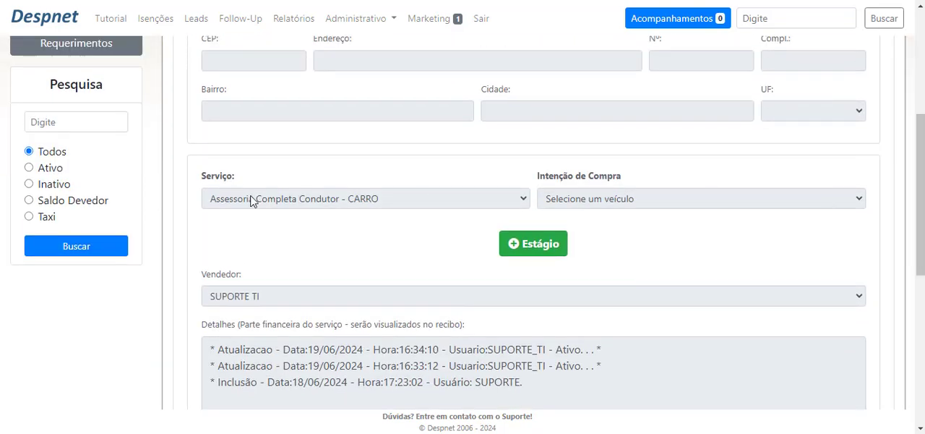
pyautogui.moveTo(251, 201); pyautogui.dragTo(436, 200)
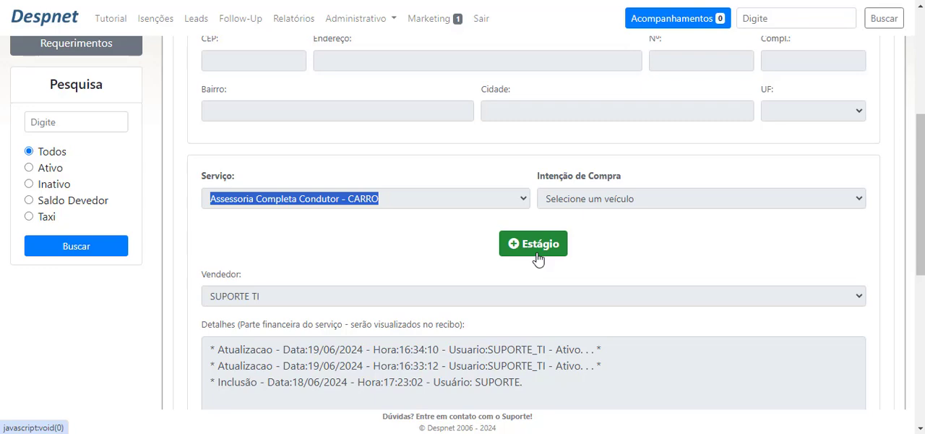
# Start a new stage for the service, with Etapa 04. CNH Especial and Local Auto Escola
pyautogui.click(539, 259)
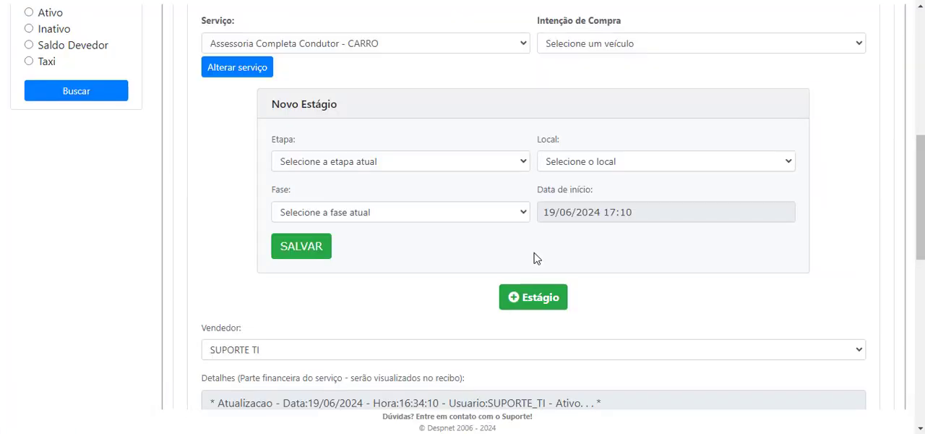
pyautogui.moveTo(261, 112); pyautogui.dragTo(345, 108)
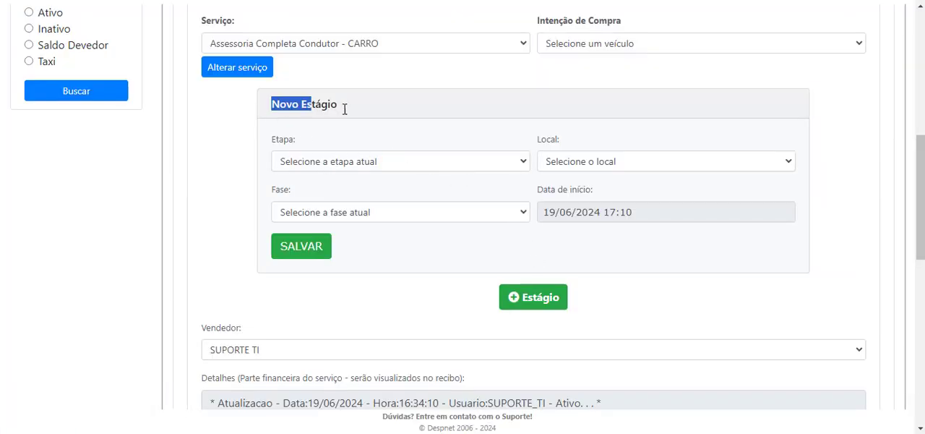
pyautogui.click(360, 159)
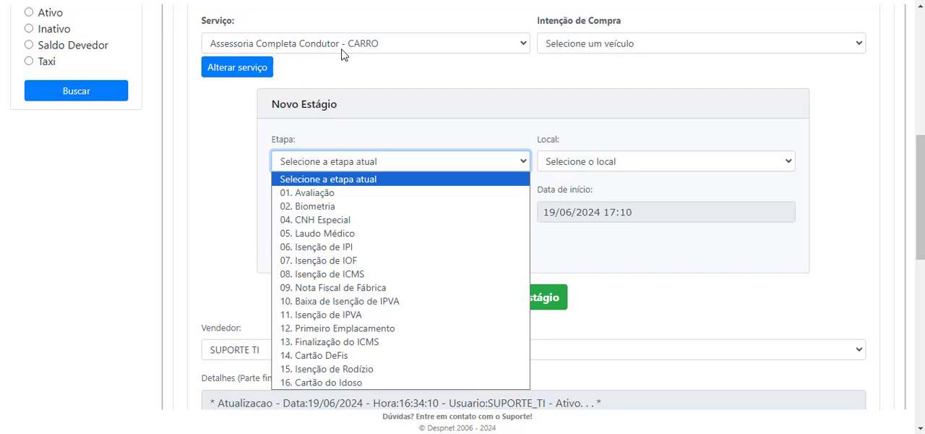
pyautogui.click(350, 220)
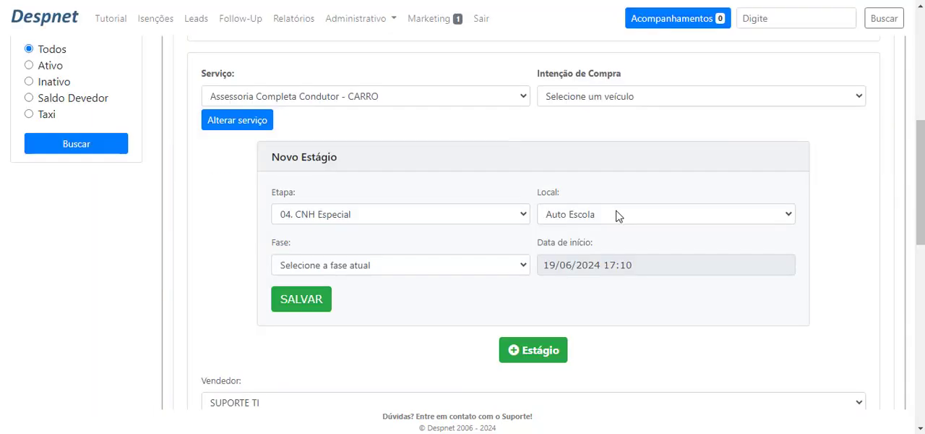
pyautogui.click(615, 211)
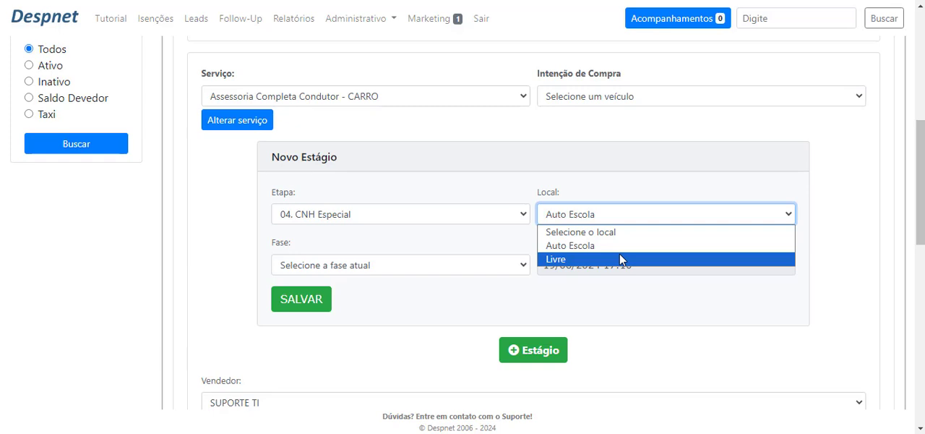
pyautogui.click(594, 246)
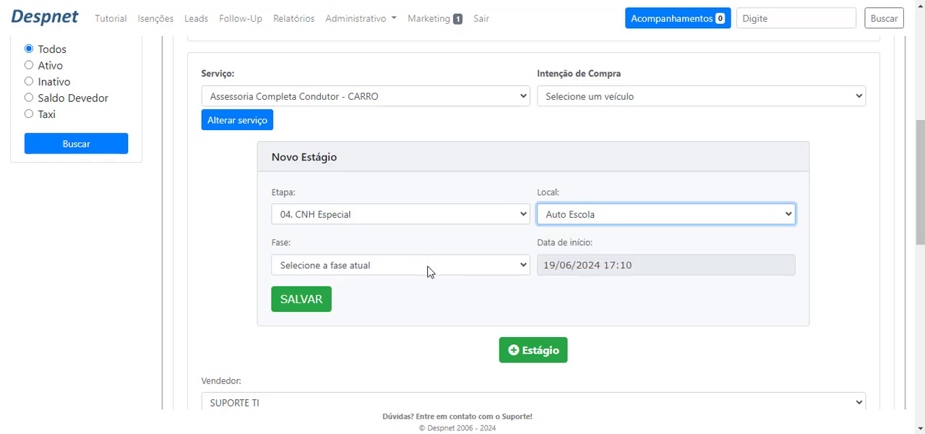
# Set the new stage to Etapa 05. Laudo Médico, Local Detran and Fase 04. Agendamento (P), and save it
pyautogui.click(428, 271)
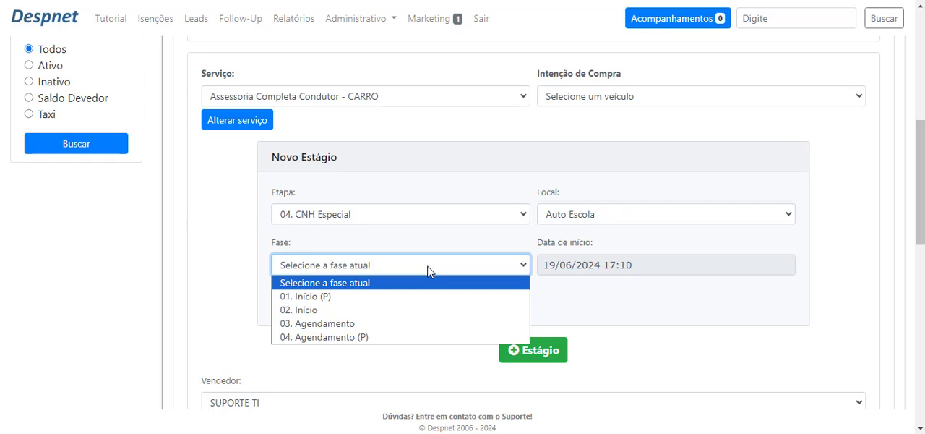
pyautogui.click(714, 261)
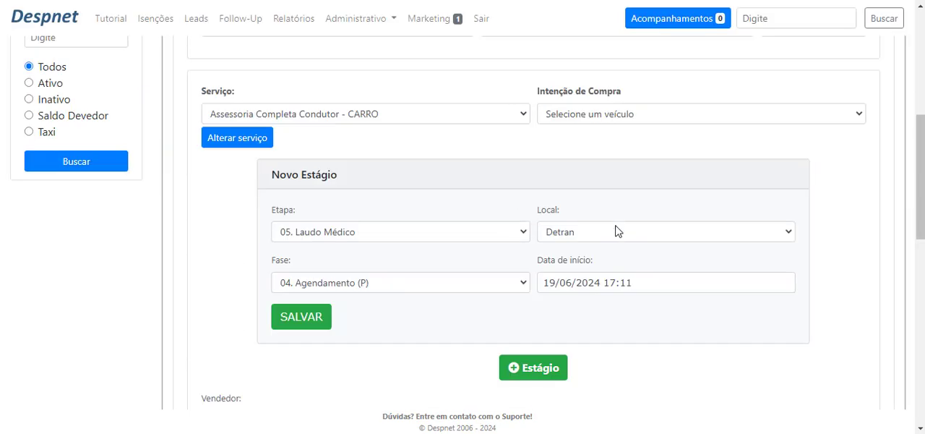
pyautogui.click(295, 321)
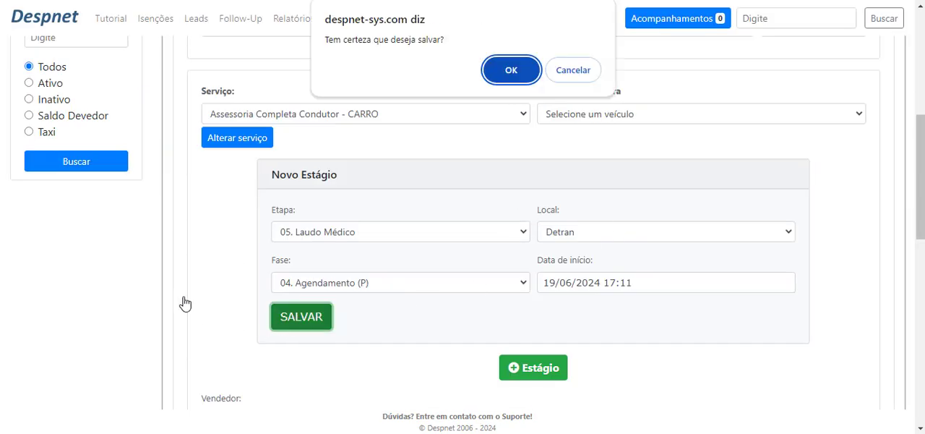
pyautogui.click(512, 71)
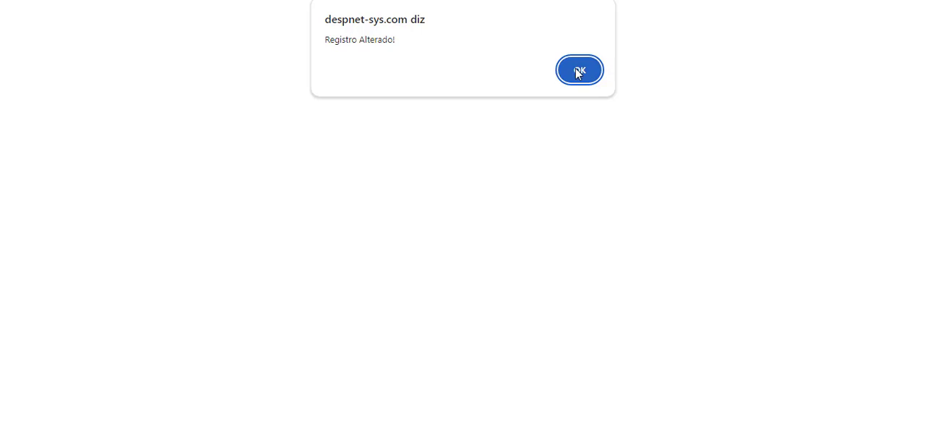
pyautogui.click(581, 70)
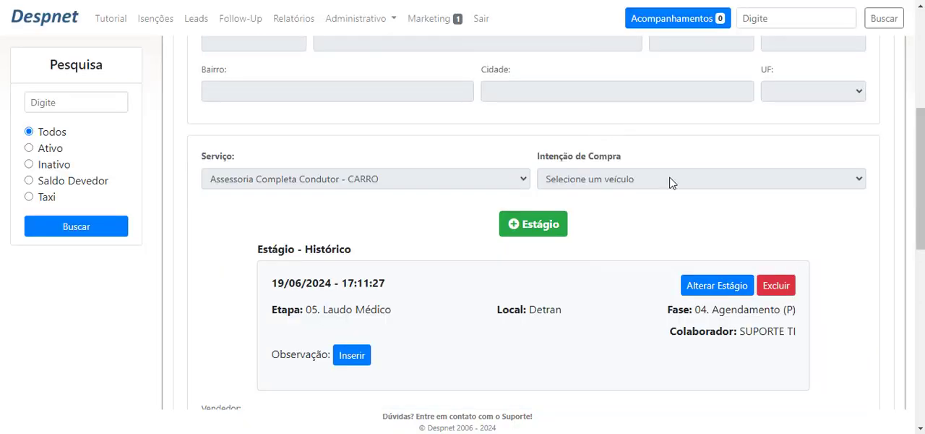
# Examine the stage history entry: its date and time, Etapa, Local, Fase and Colaborador
pyautogui.scroll(-1, 504, 209)
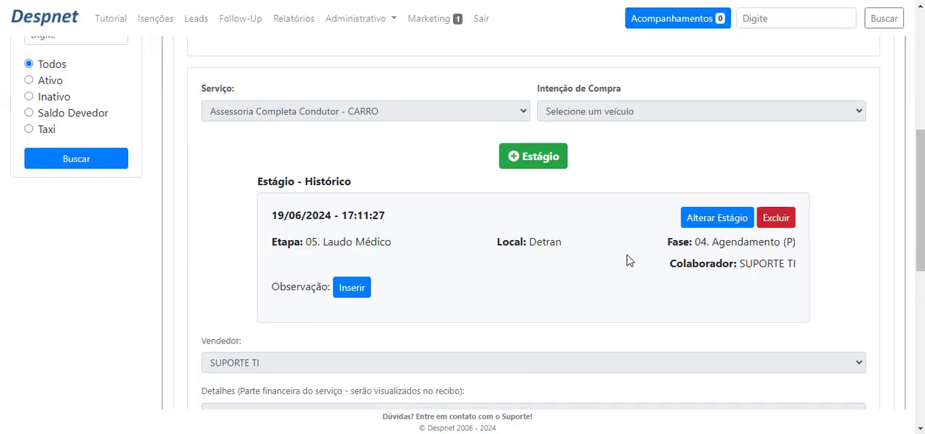
pyautogui.moveTo(271, 215); pyautogui.dragTo(399, 219)
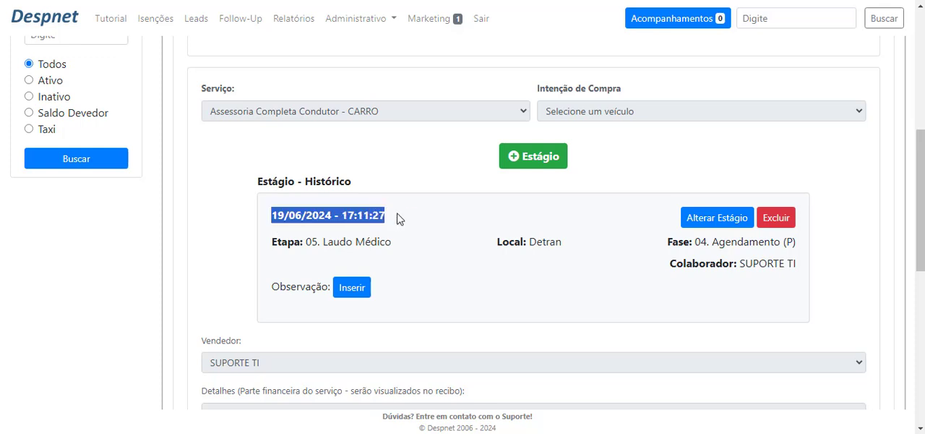
pyautogui.moveTo(325, 241); pyautogui.dragTo(375, 243)
pyautogui.click(482, 237)
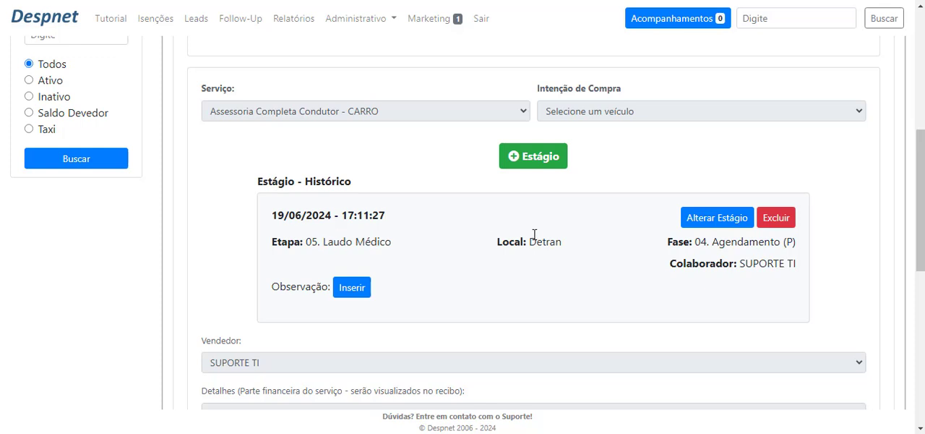
pyautogui.moveTo(534, 235); pyautogui.dragTo(612, 252)
pyautogui.moveTo(732, 246); pyautogui.dragTo(759, 247)
pyautogui.click(761, 253)
pyautogui.moveTo(670, 268); pyautogui.dragTo(798, 269)
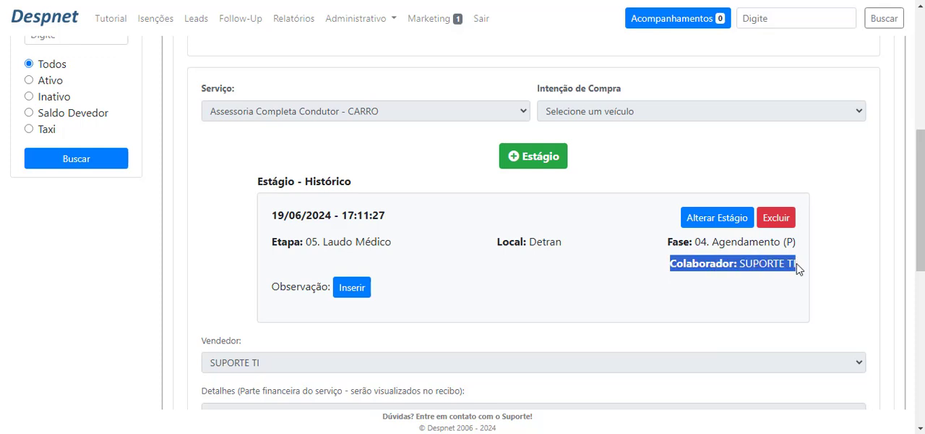
# Insert the observation "Teste" on the saved Laudo Médico stage
pyautogui.click(348, 292)
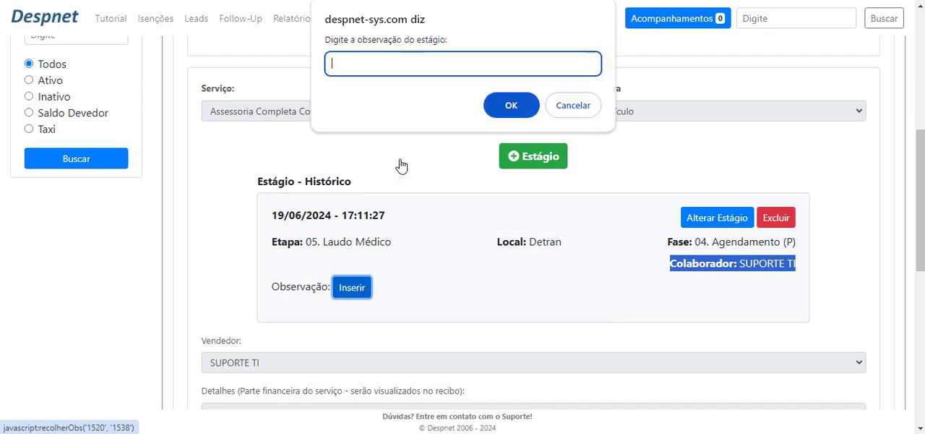
pyautogui.write('Teste')
pyautogui.press('Return')
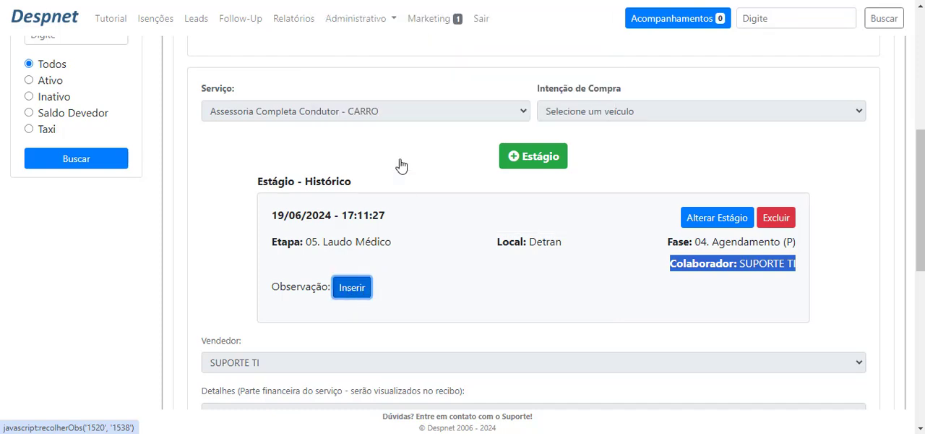
pyautogui.click(583, 69)
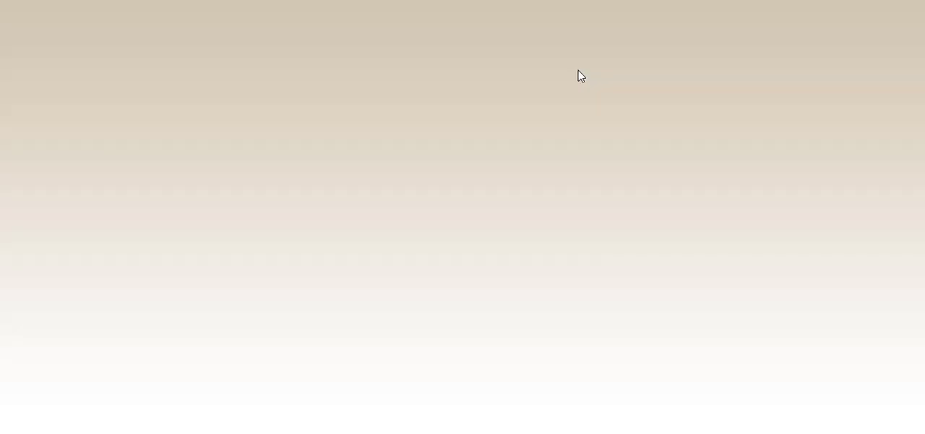
pyautogui.scroll(-6, 544, 137)
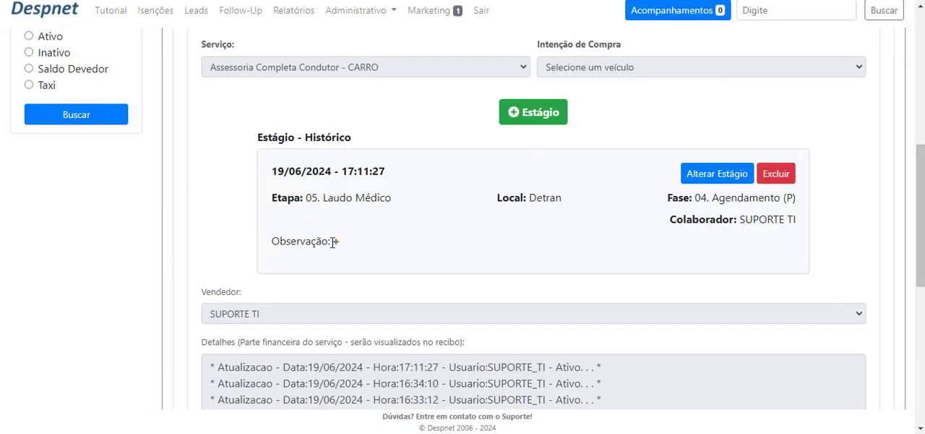
# Expand the stage's observation and review the sheet's Vendedor, Detalhes, service value and Saldo fields
pyautogui.click(337, 245)
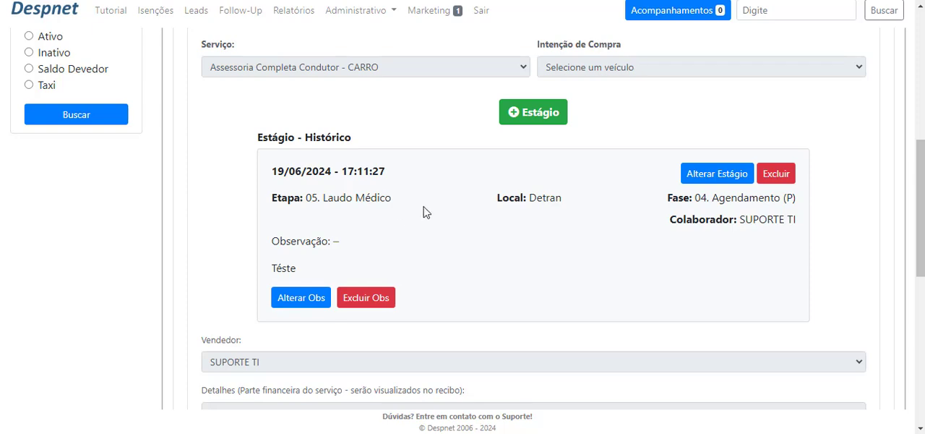
pyautogui.scroll(1, 426, 211)
pyautogui.scroll(-3, 427, 207)
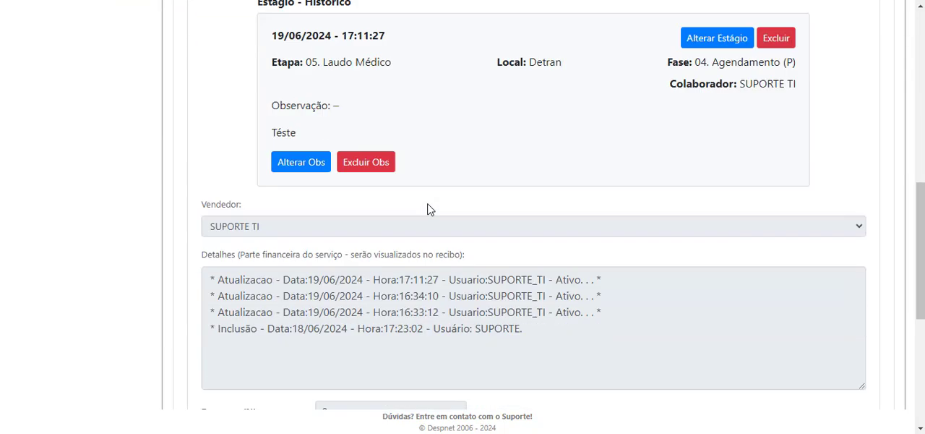
pyautogui.scroll(-1, 360, 217)
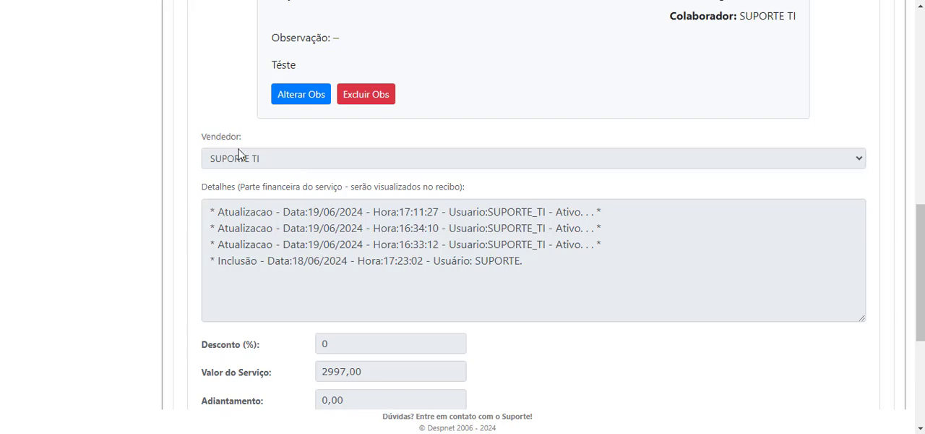
pyautogui.moveTo(198, 137); pyautogui.dragTo(239, 142)
pyautogui.moveTo(200, 193); pyautogui.dragTo(452, 199)
pyautogui.click(467, 195)
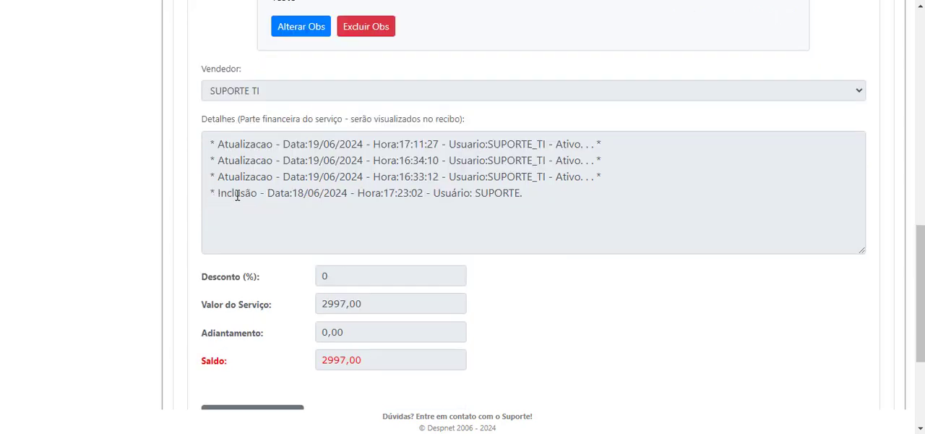
pyautogui.scroll(-1, 212, 199)
pyautogui.scroll(-2, 600, 159)
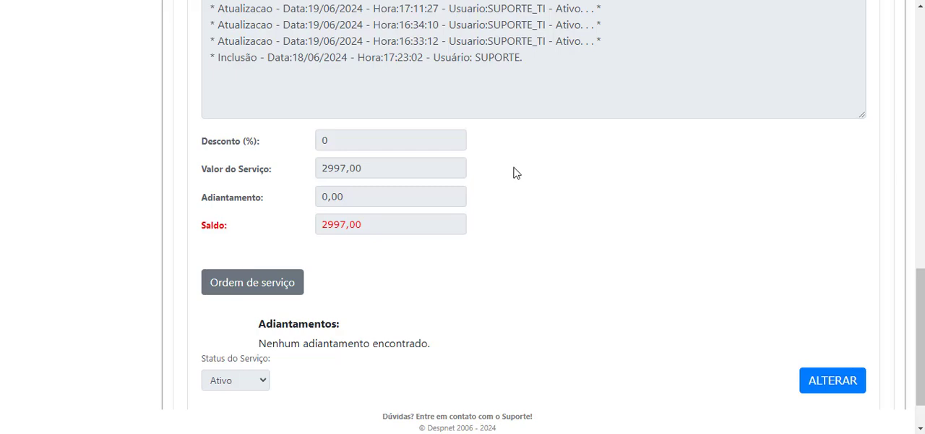
# Open the client's service sheet for editing
pyautogui.click(853, 385)
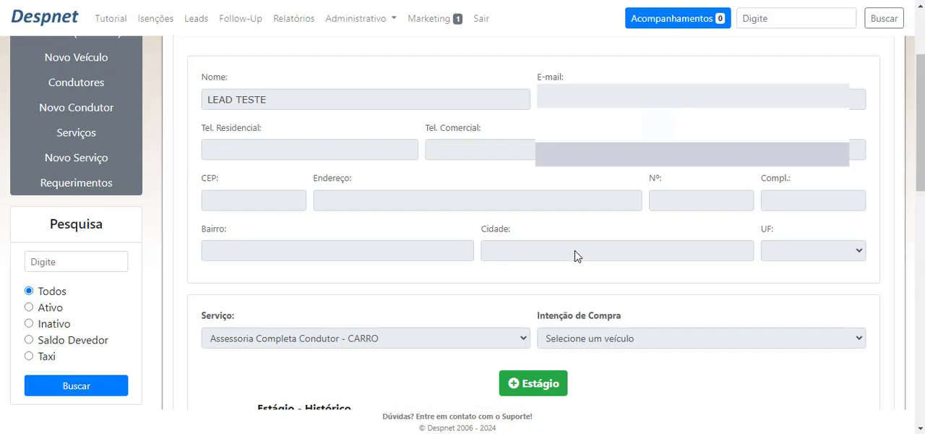
pyautogui.scroll(-10, 636, 275)
pyautogui.click(825, 329)
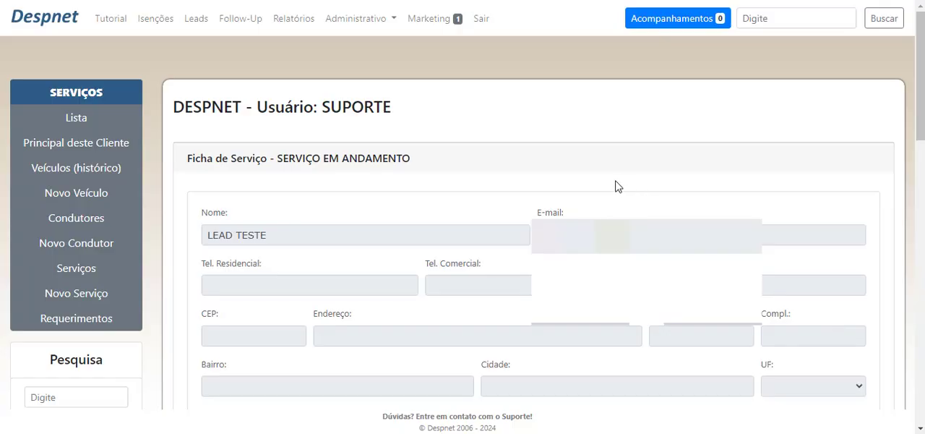
# Examine the editable service sheet, focusing on the update history in Detalhes and the Novo Detalhe field
pyautogui.scroll(-7, 398, 186)
pyautogui.scroll(4, 390, 166)
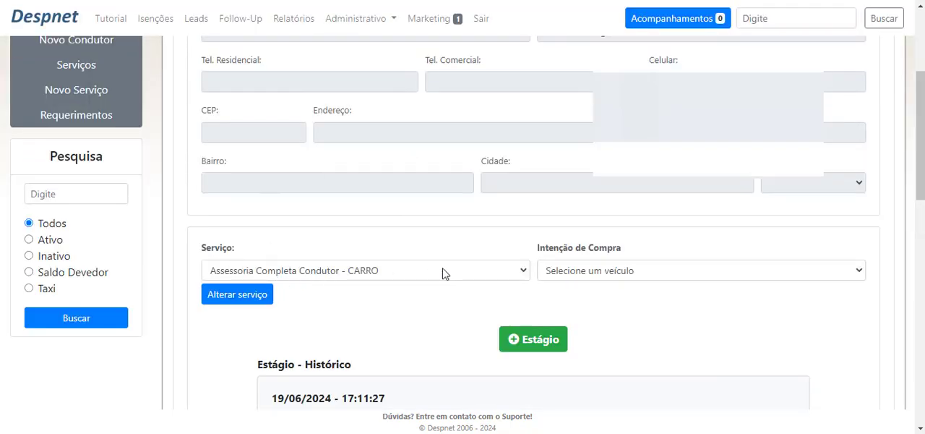
pyautogui.scroll(-5, 473, 275)
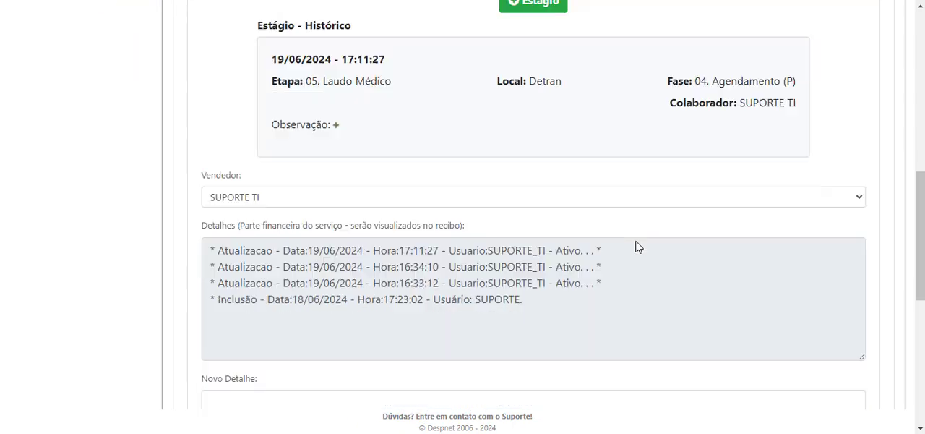
pyautogui.scroll(3, 637, 242)
pyautogui.scroll(-4, 297, 239)
pyautogui.scroll(-2, 300, 236)
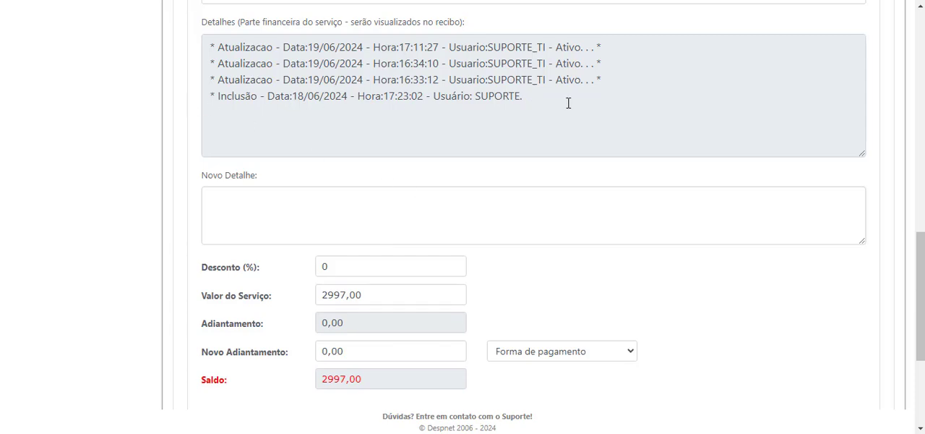
pyautogui.moveTo(568, 103); pyautogui.dragTo(149, 50)
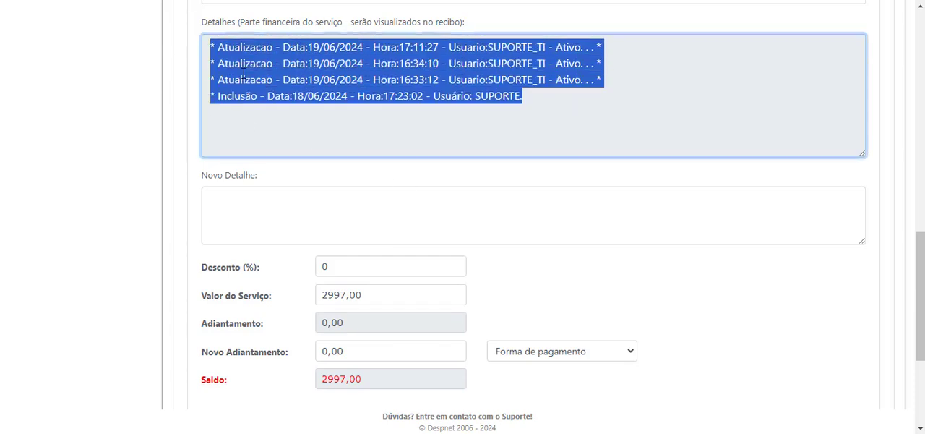
pyautogui.click(469, 87)
pyautogui.moveTo(558, 106); pyautogui.dragTo(211, 41)
pyautogui.click(361, 193)
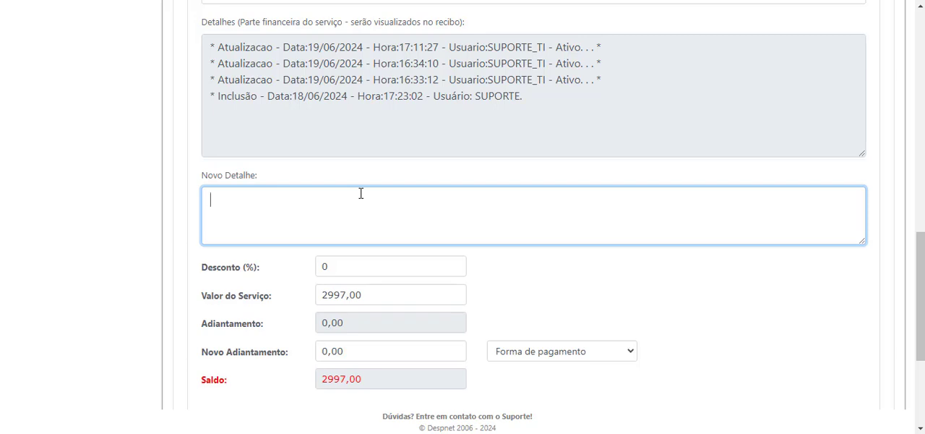
# Examine the sheet's financial fields: Desconto (%), Valor do Serviço, Adiantamento, Novo Adiantamento and Saldo
pyautogui.scroll(-1, 361, 193)
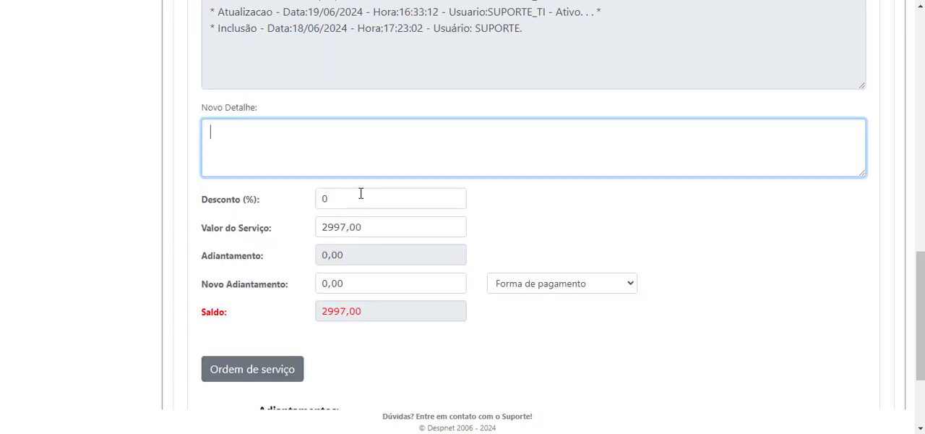
pyautogui.scroll(-1, 361, 152)
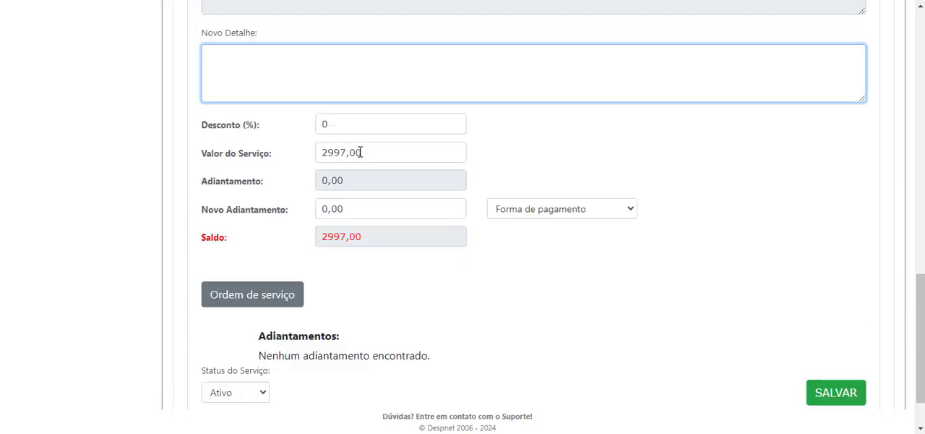
pyautogui.scroll(1, 361, 152)
pyautogui.moveTo(167, 194); pyautogui.dragTo(721, 312)
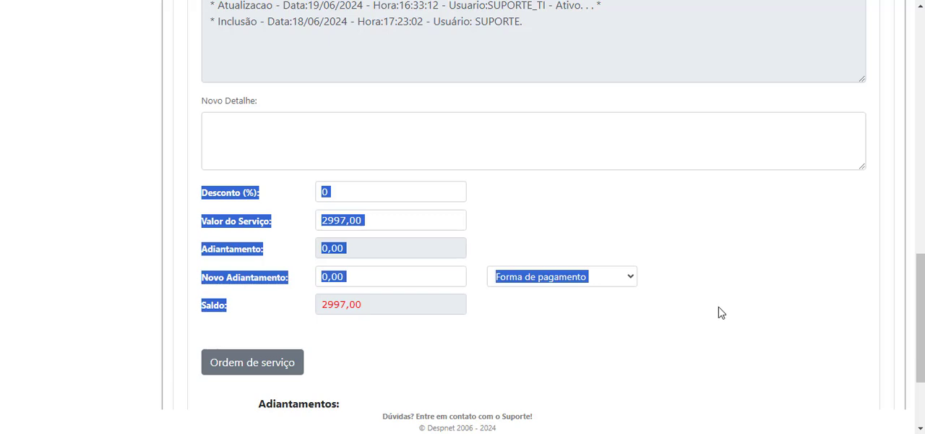
pyautogui.click(721, 312)
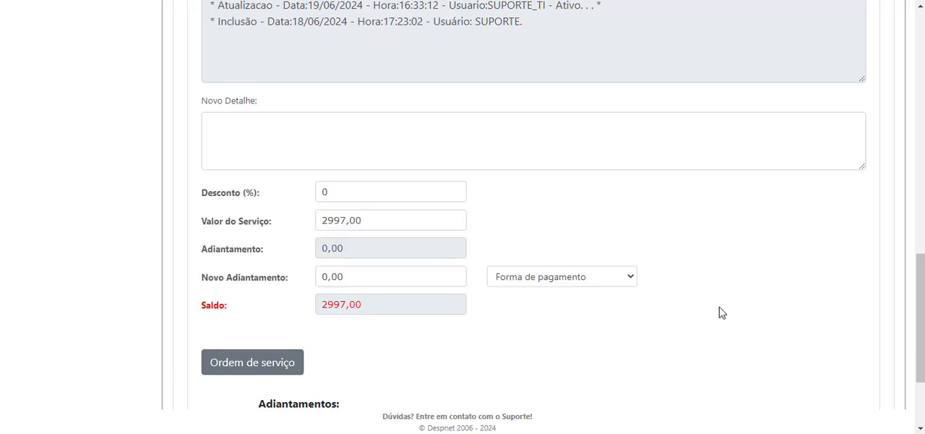
pyautogui.moveTo(392, 212); pyautogui.dragTo(318, 212)
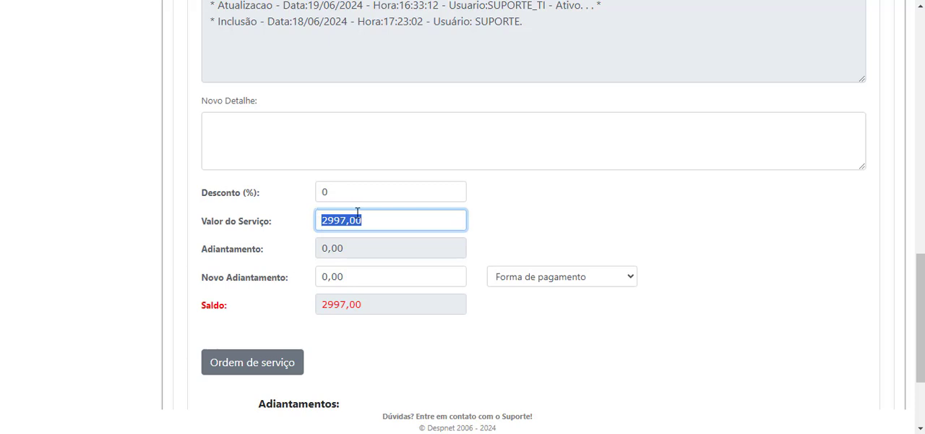
pyautogui.moveTo(386, 220); pyautogui.dragTo(324, 221)
pyautogui.click(329, 216)
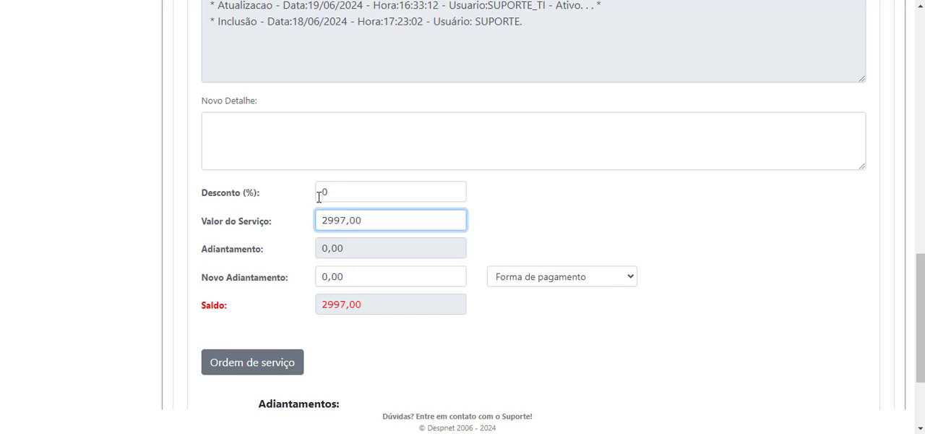
pyautogui.moveTo(364, 221); pyautogui.dragTo(317, 226)
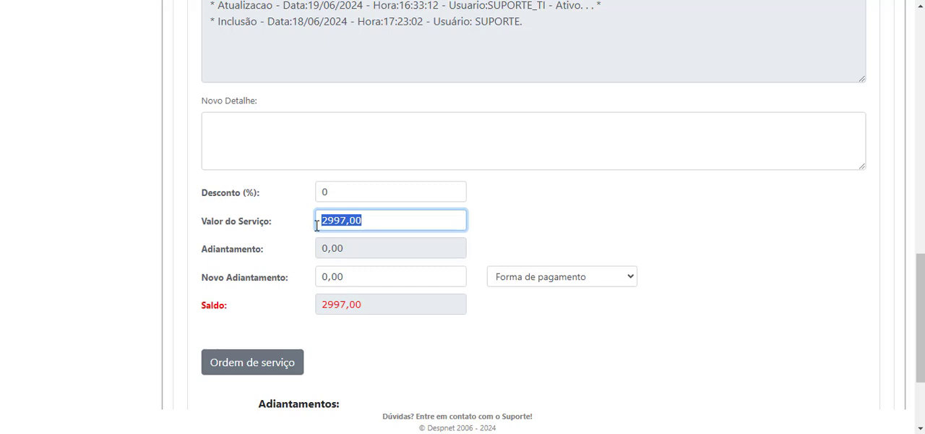
pyautogui.click(379, 193)
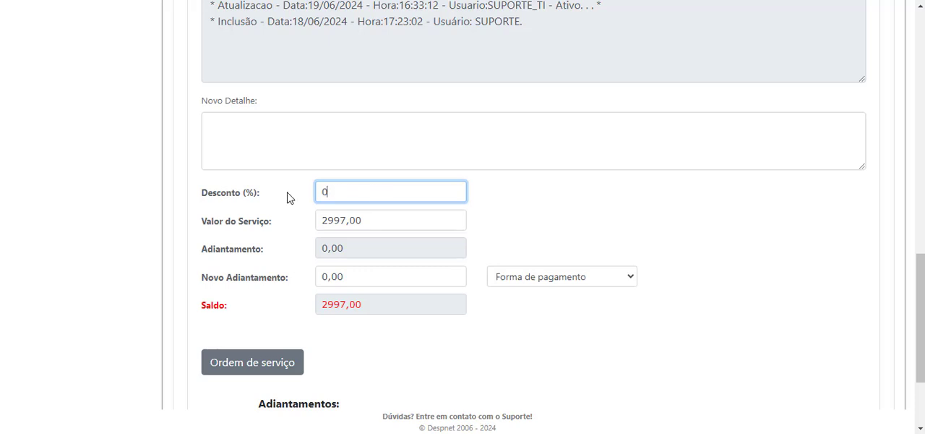
pyautogui.hotkey('ctrl', 'a')
pyautogui.press('Tab')
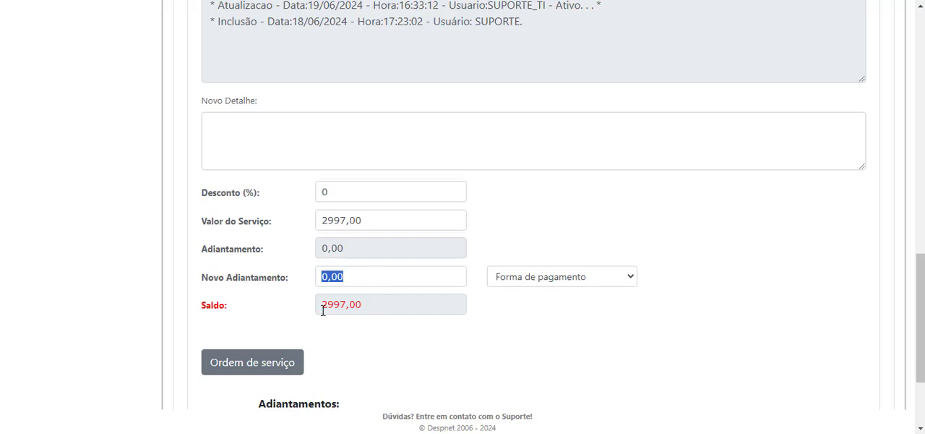
pyautogui.moveTo(319, 310); pyautogui.dragTo(365, 310)
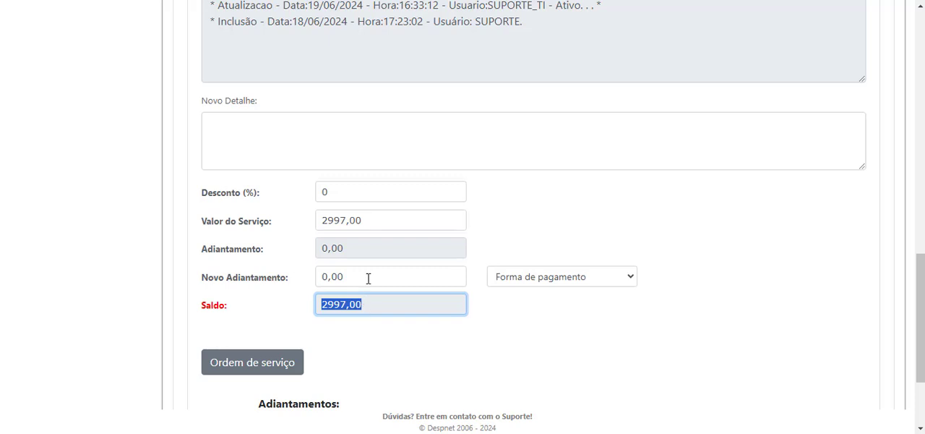
# Set Novo Adiantamento on the service sheet to 1000,00
pyautogui.click(368, 278)
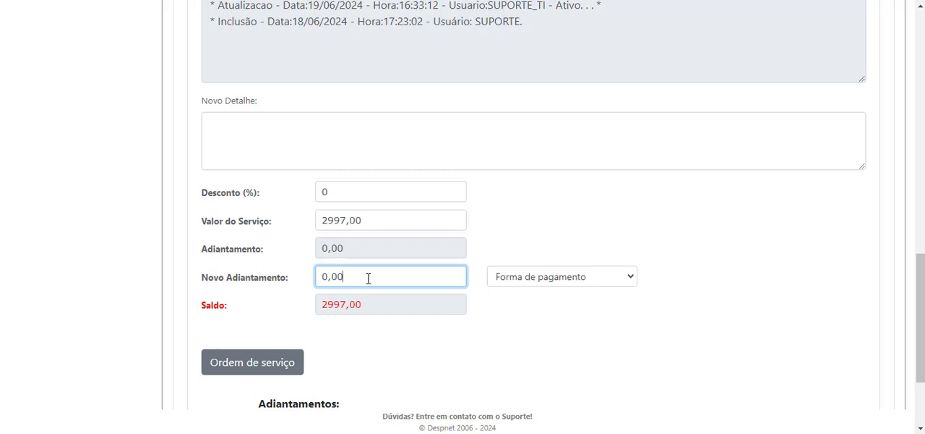
pyautogui.write('10')
pyautogui.press('BackSpace')
pyautogui.press('BackSpace')
pyautogui.press('BackSpace')
pyautogui.press('BackSpace')
pyautogui.press('BackSpace')
pyautogui.press('BackSpace')
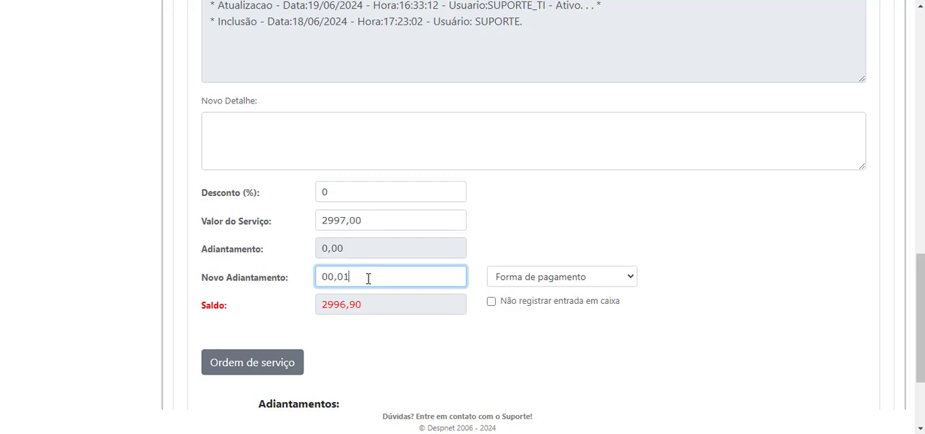
pyautogui.write('1000,00')
# Choose Cartão de Débito as the new advance's payment method and save the service sheet
pyautogui.click(518, 282)
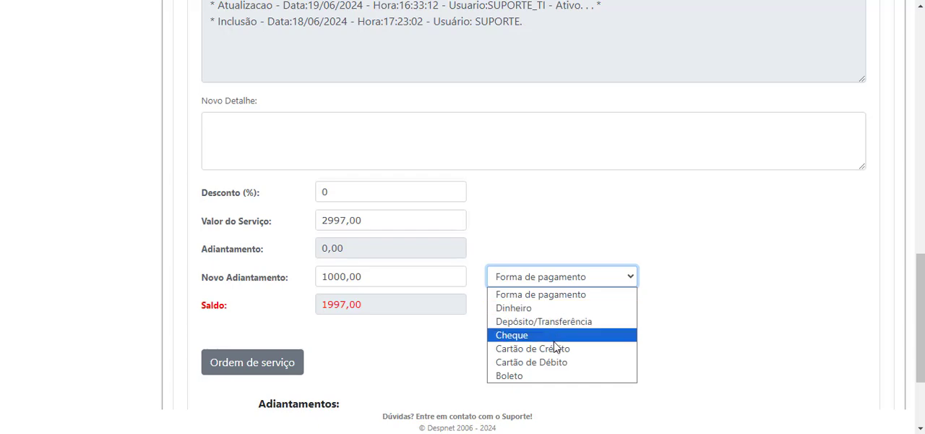
pyautogui.click(567, 362)
pyautogui.scroll(-2, 311, 321)
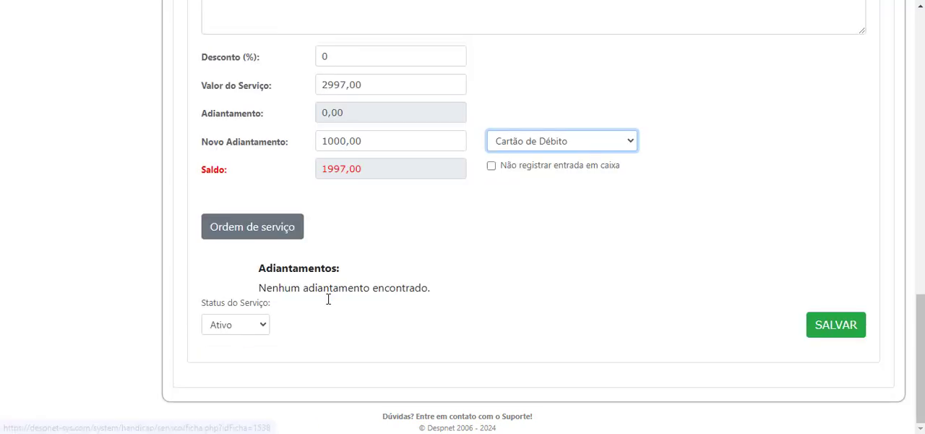
pyautogui.scroll(1, 796, 318)
pyautogui.click(847, 390)
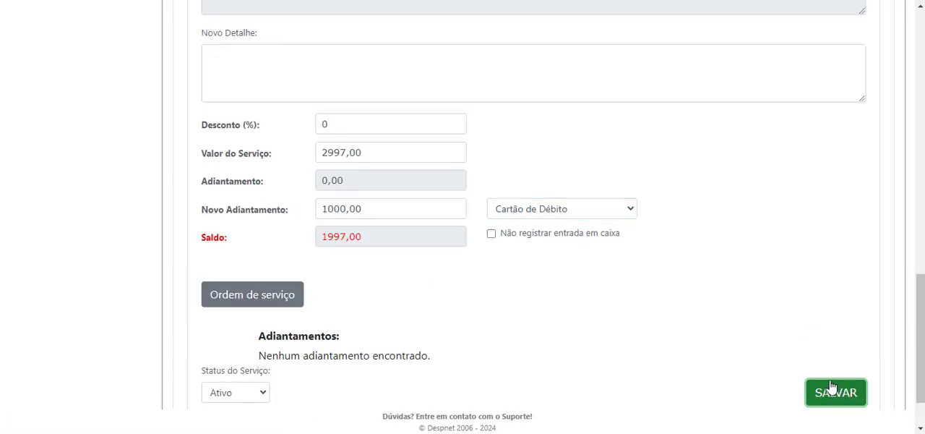
pyautogui.click(512, 69)
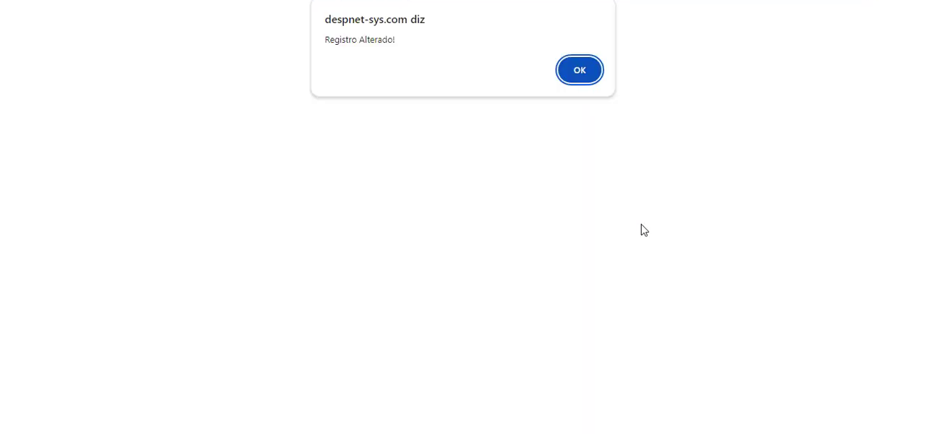
pyautogui.click(582, 75)
# Reopen the service sheet for editing and enter a new advance of 1997,00 with Dinheiro as payment method
pyautogui.scroll(-5, 492, 241)
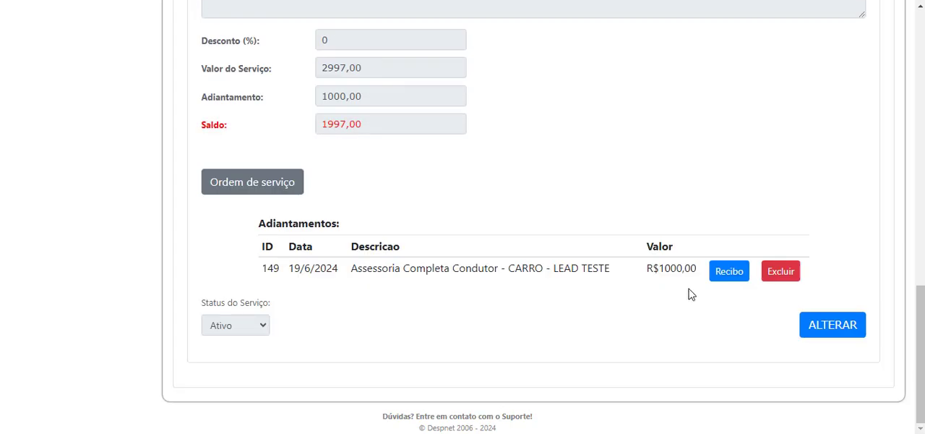
pyautogui.click(833, 325)
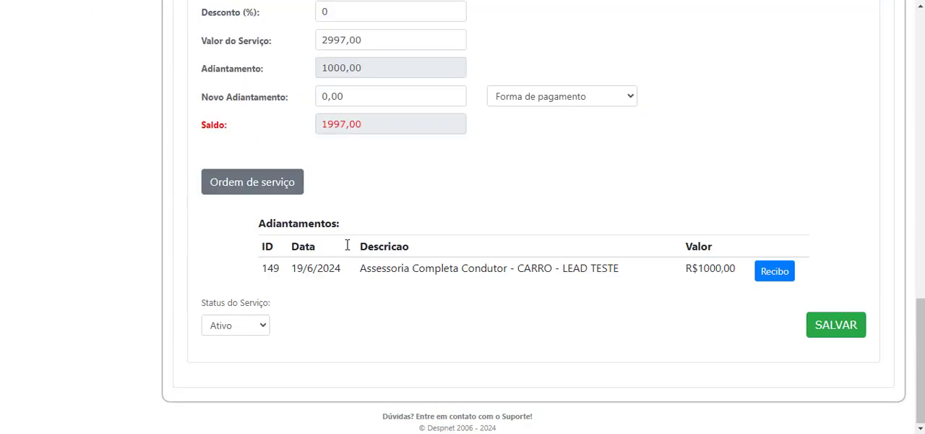
pyautogui.scroll(2, 345, 235)
pyautogui.moveTo(405, 258); pyautogui.dragTo(294, 256)
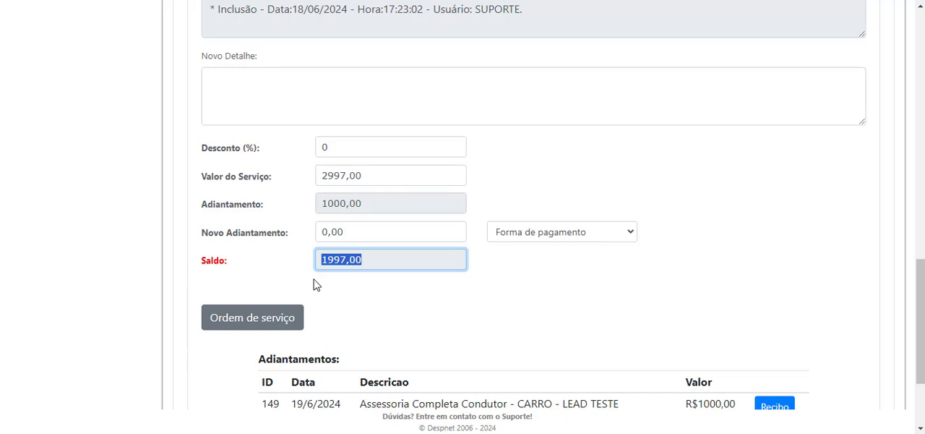
pyautogui.moveTo(403, 231); pyautogui.dragTo(317, 233)
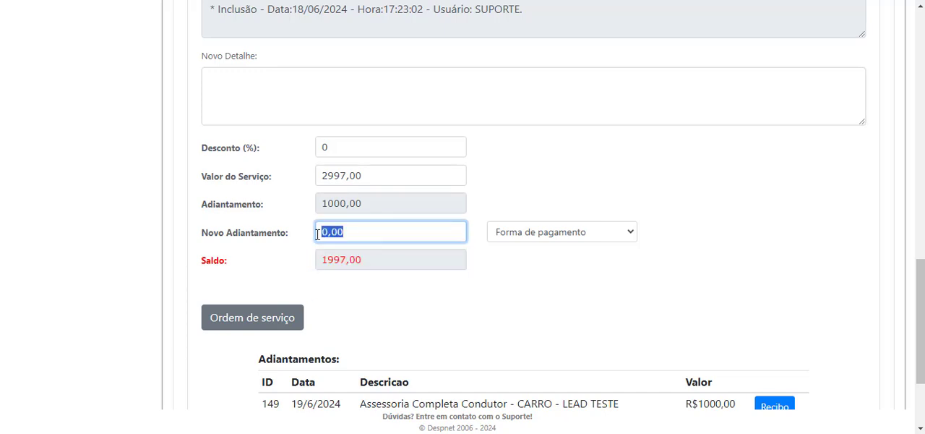
pyautogui.write('19,97')
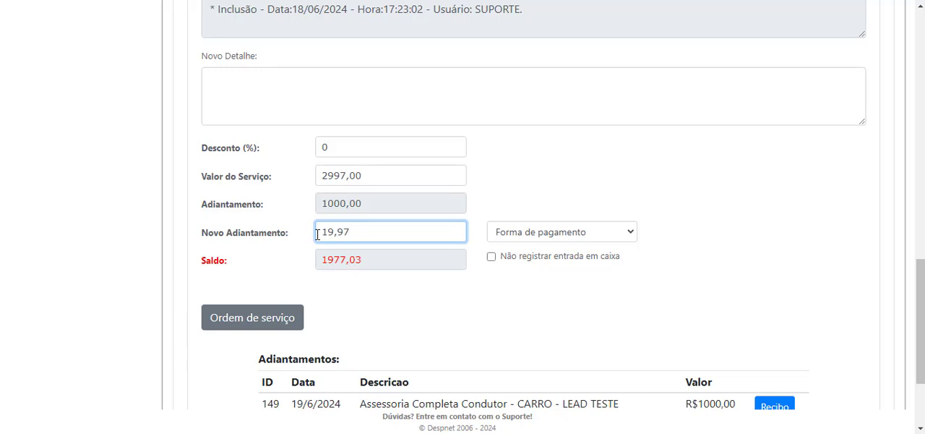
pyautogui.write('0')
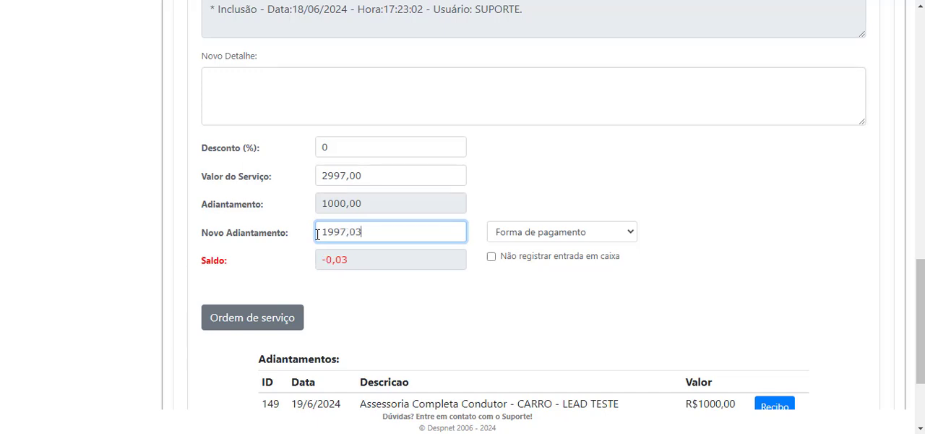
pyautogui.write('0')
pyautogui.click(593, 233)
pyautogui.click(578, 263)
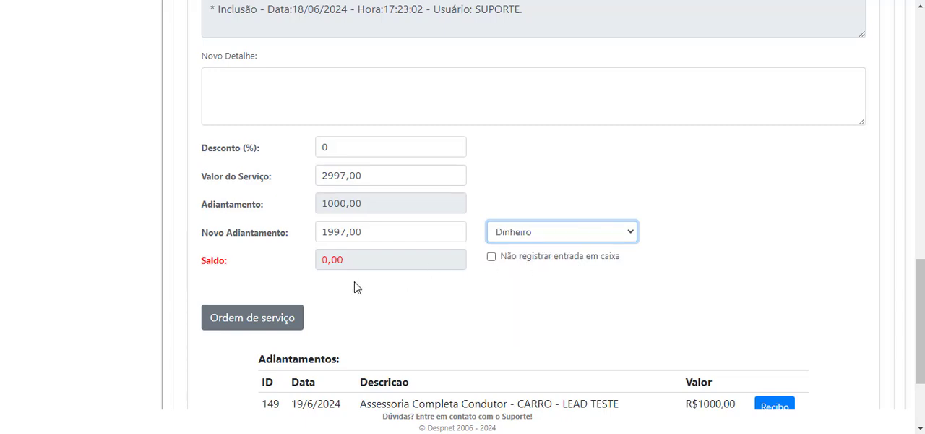
# Save the service sheet with the new cash advance and confirm the change
pyautogui.scroll(-2, 354, 288)
pyautogui.click(835, 318)
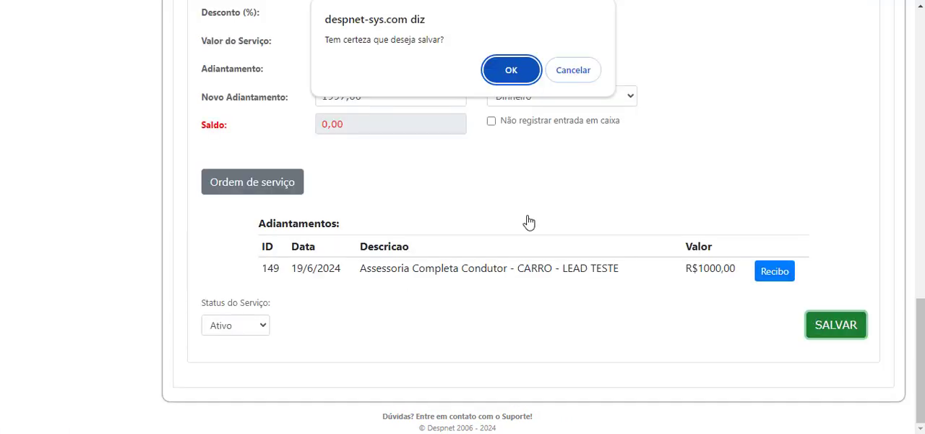
pyautogui.click(506, 72)
pyautogui.click(580, 70)
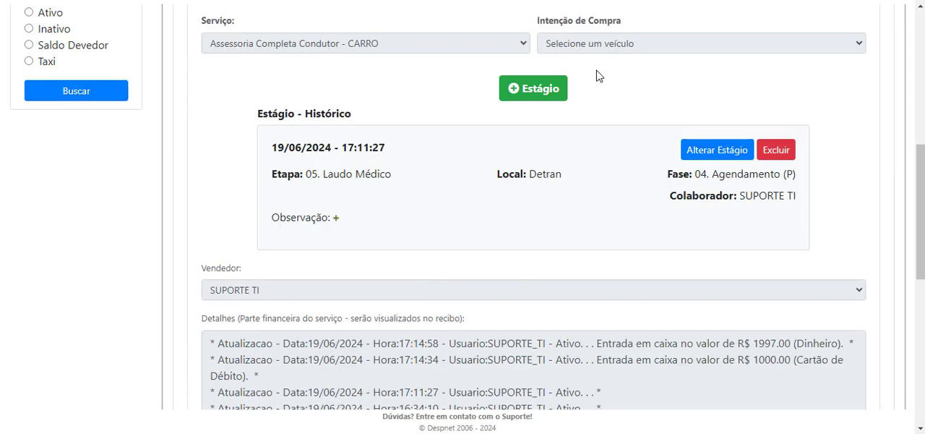
# Examine the Adiantamentos list, the Saldo field and the Detalhes history on the saved service sheet
pyautogui.scroll(-8, 598, 77)
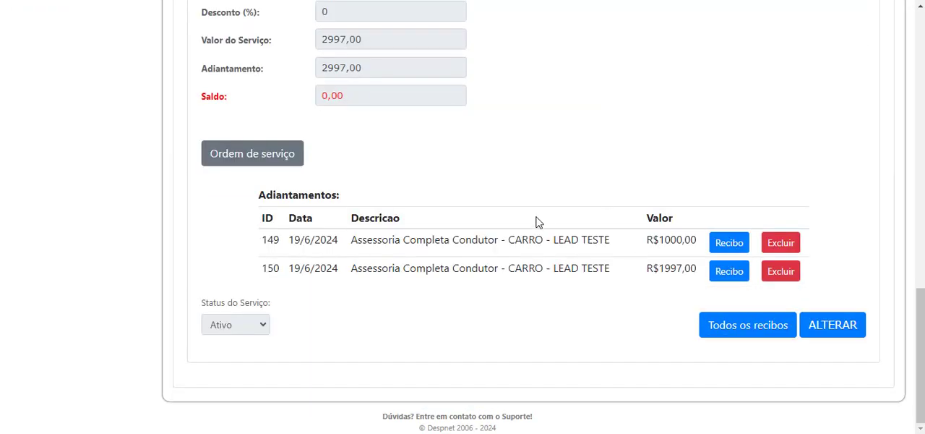
pyautogui.scroll(3, 535, 219)
pyautogui.scroll(-3, 384, 216)
pyautogui.moveTo(254, 230); pyautogui.dragTo(654, 263)
pyautogui.click(658, 265)
pyautogui.scroll(1, 479, 248)
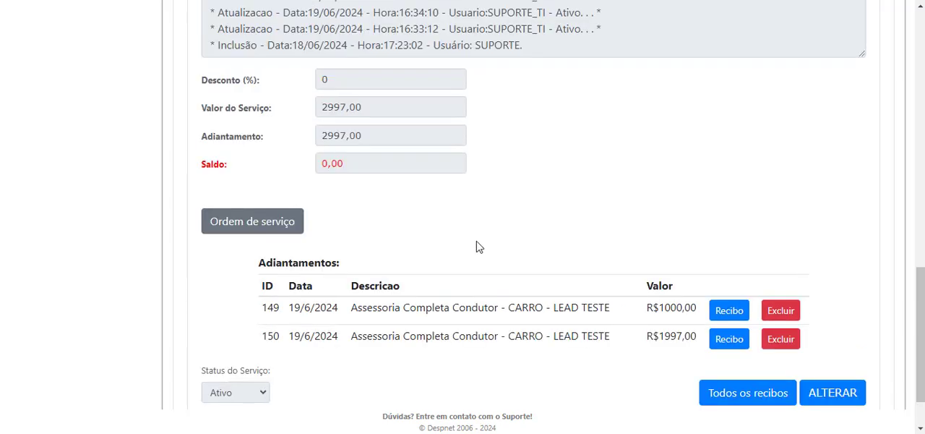
pyautogui.moveTo(376, 165); pyautogui.dragTo(284, 169)
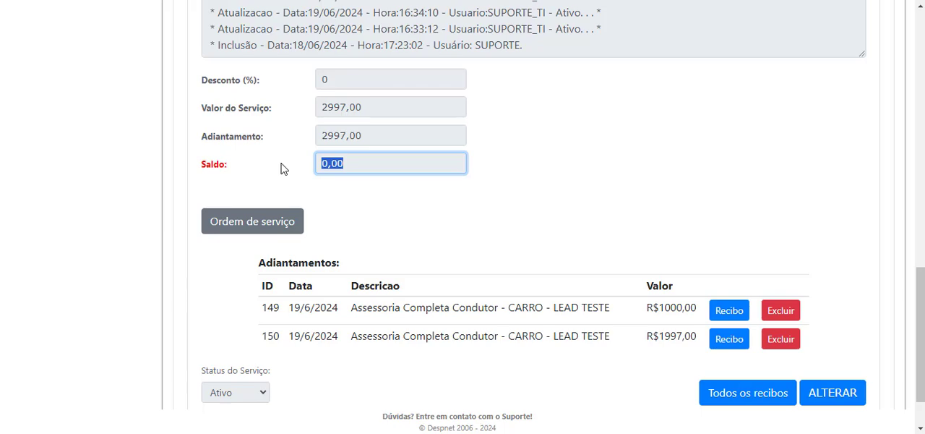
pyautogui.scroll(2, 288, 166)
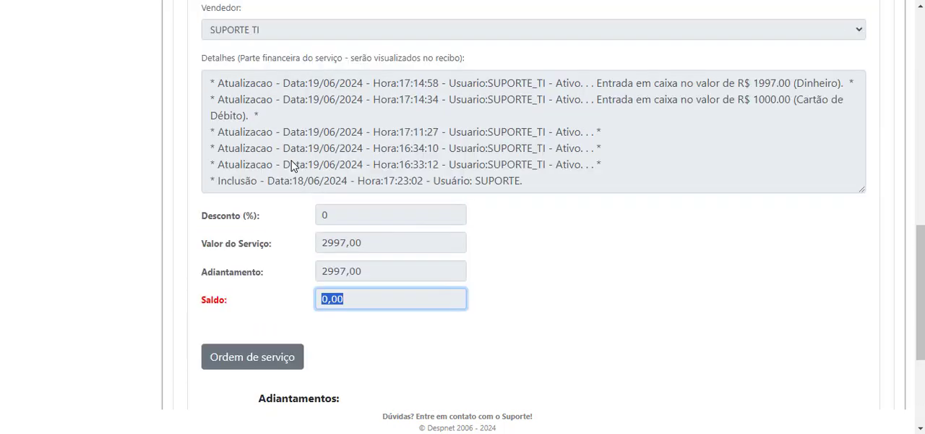
pyautogui.scroll(-2, 291, 160)
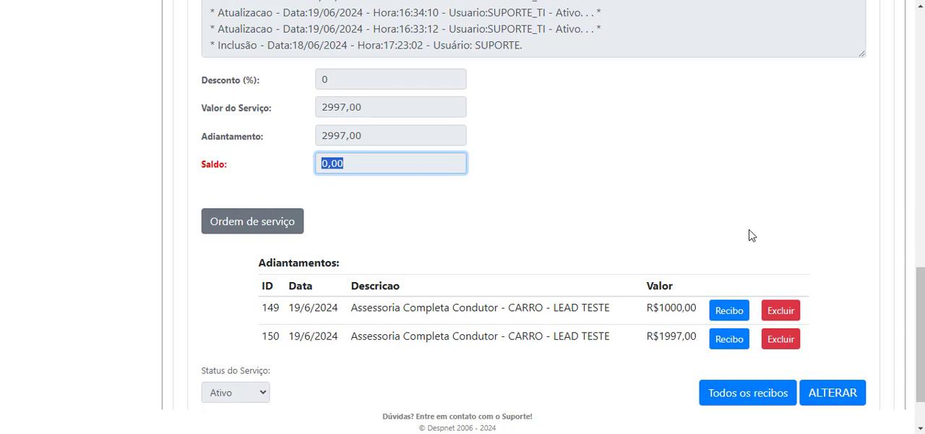
# Open the receipt of the R$1000,00 advance in print preview, then close it without saving
pyautogui.scroll(-1, 723, 235)
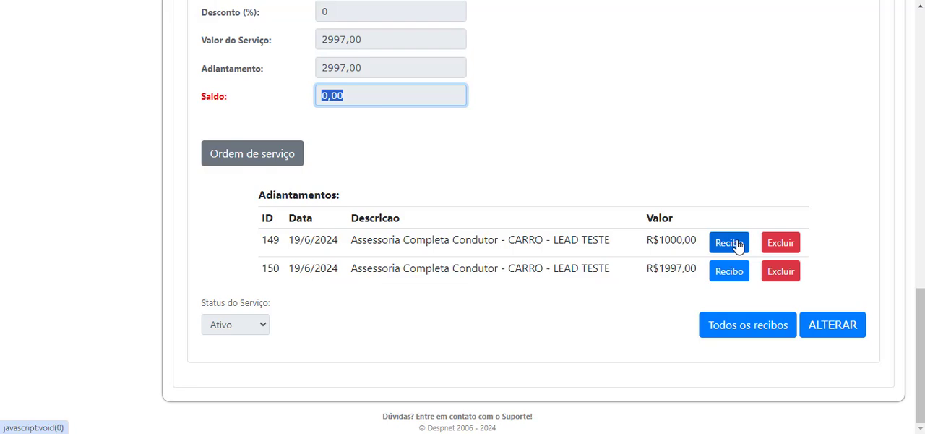
pyautogui.click(722, 243)
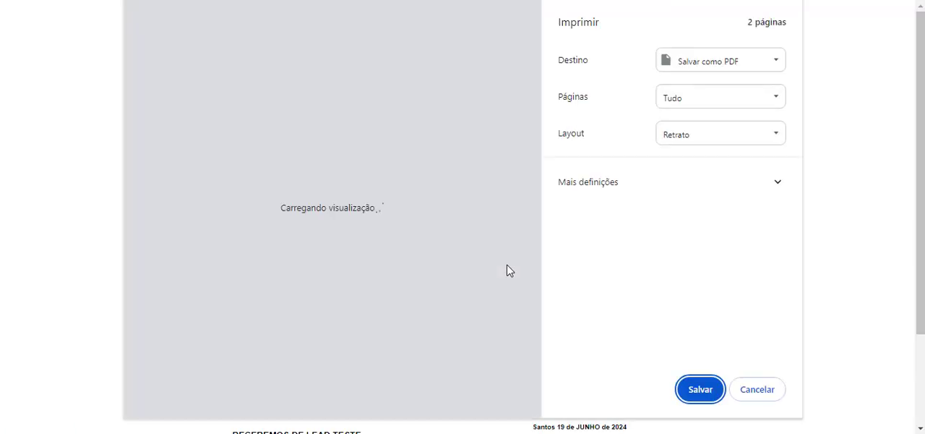
pyautogui.hotkey('ctrl', 'w')
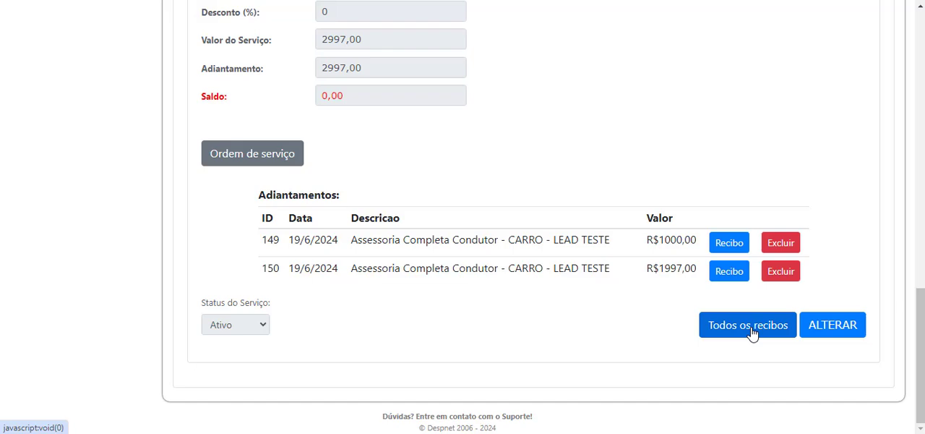
# Edit the service sheet, set Status do Serviço to Inativo and save the change
pyautogui.scroll(15, 640, 73)
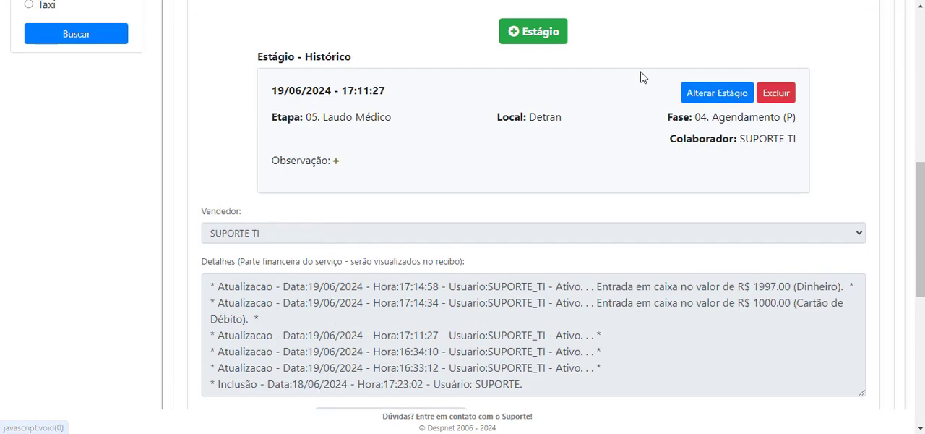
pyautogui.scroll(-15, 633, 86)
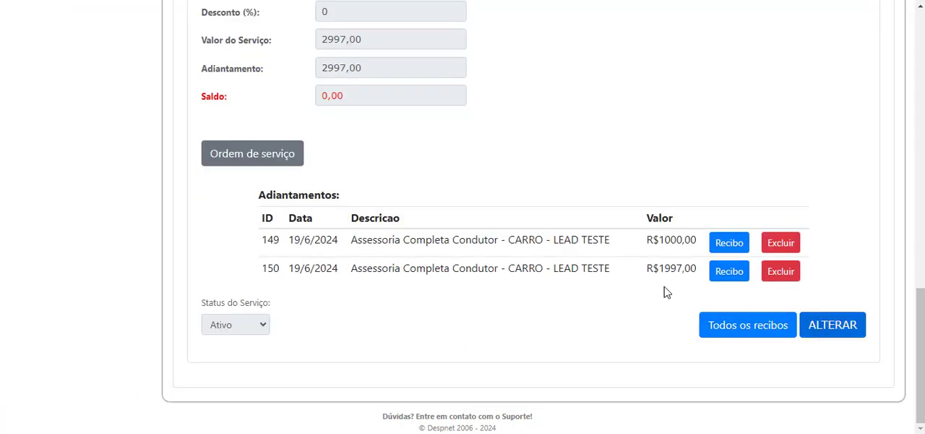
pyautogui.scroll(15, 325, 310)
pyautogui.scroll(-15, 278, 274)
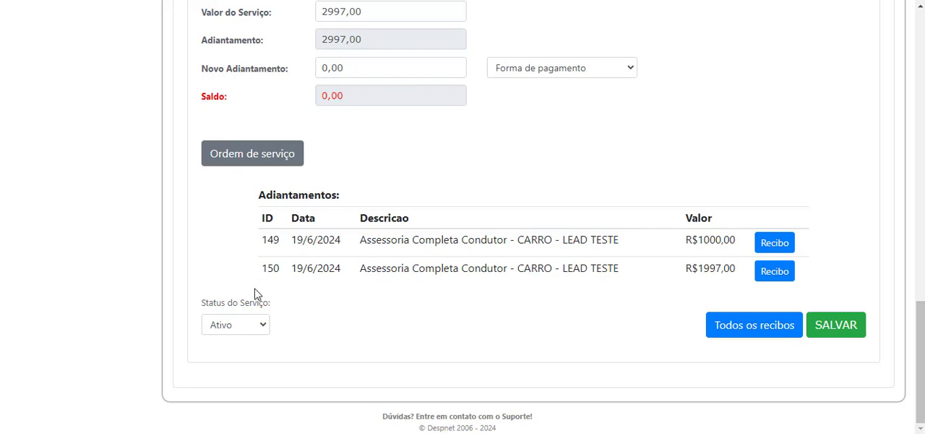
pyautogui.click(260, 329)
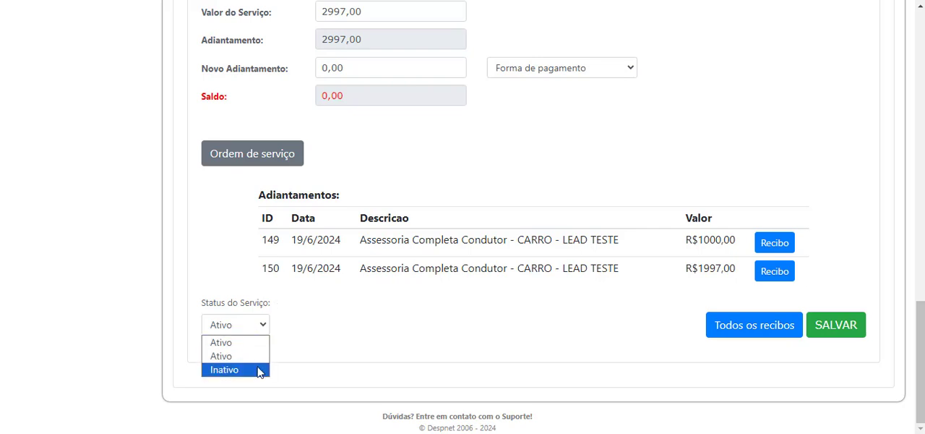
pyautogui.click(258, 370)
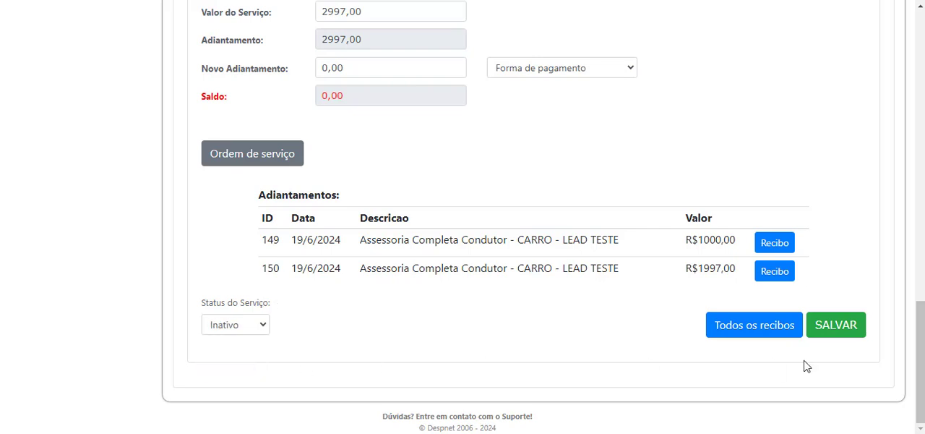
pyautogui.click(839, 325)
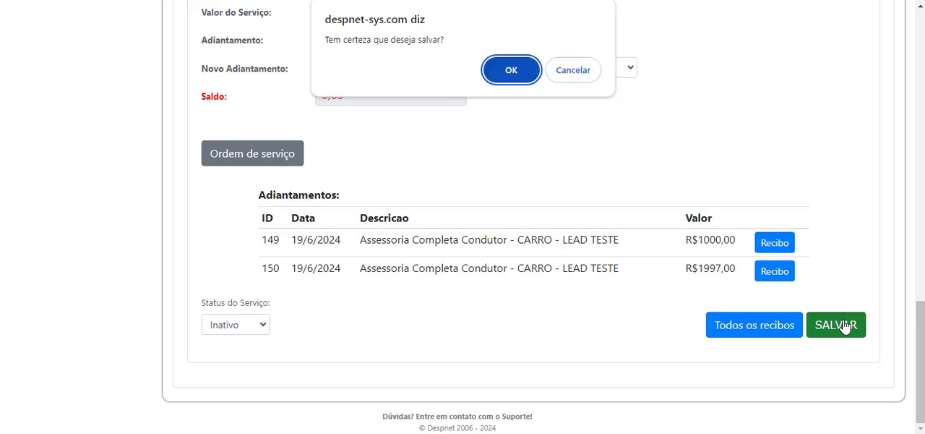
pyautogui.press('Return')
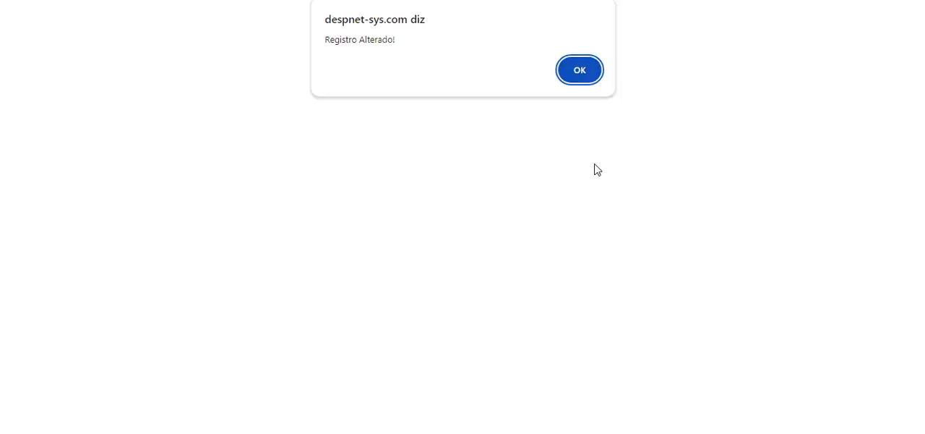
pyautogui.click(593, 70)
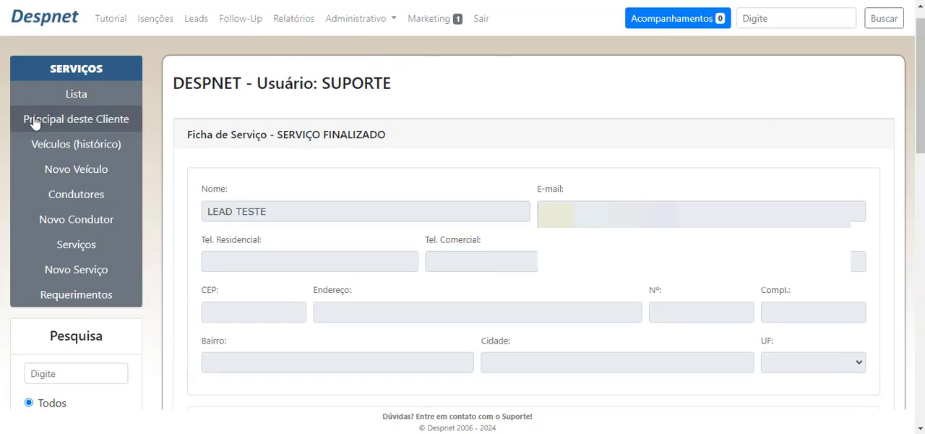
# Open this client's main record and check the service status shown beside Dados do Cliente
pyautogui.click(127, 123)
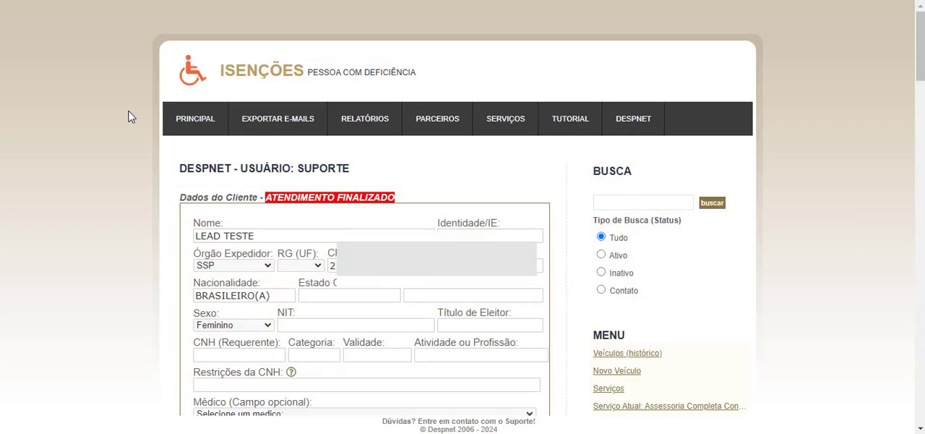
pyautogui.moveTo(268, 197); pyautogui.dragTo(399, 200)
pyautogui.click(399, 199)
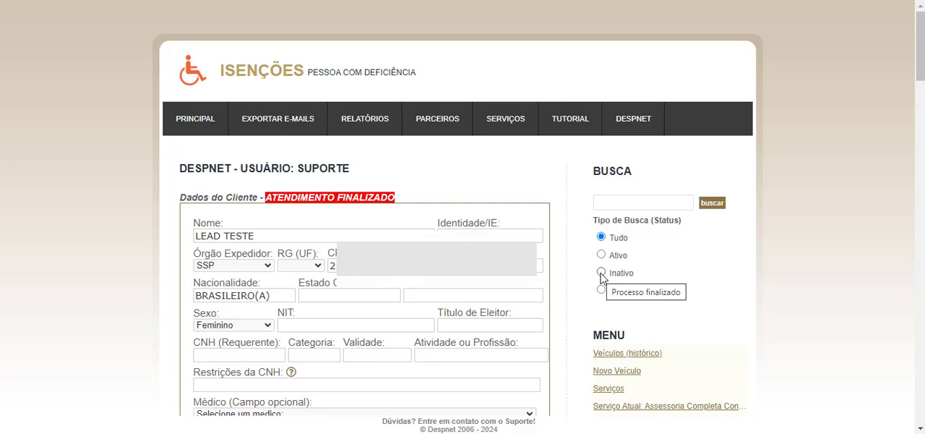
# Review the client's record and open the client access link to the service progress page
pyautogui.scroll(-9, 622, 267)
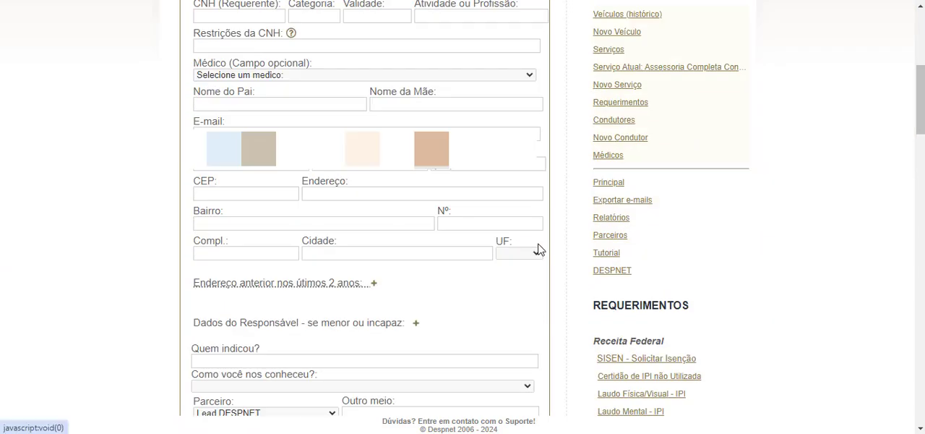
pyautogui.scroll(4, 537, 247)
pyautogui.scroll(-3, 537, 246)
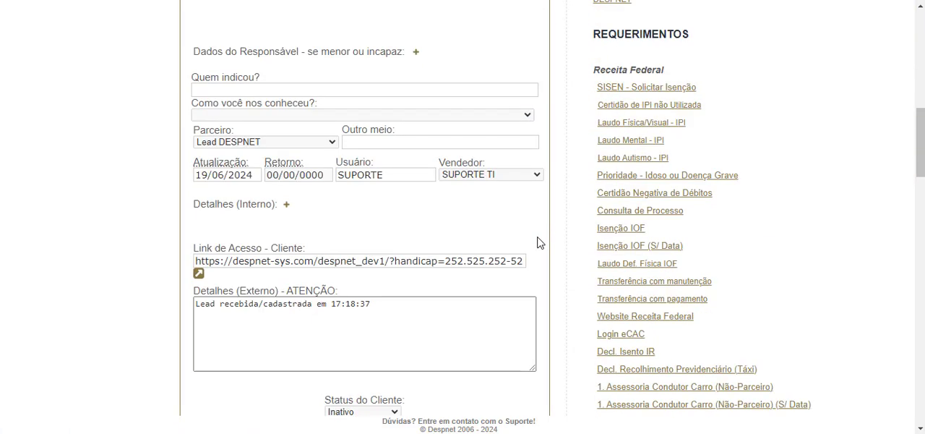
pyautogui.scroll(7, 535, 235)
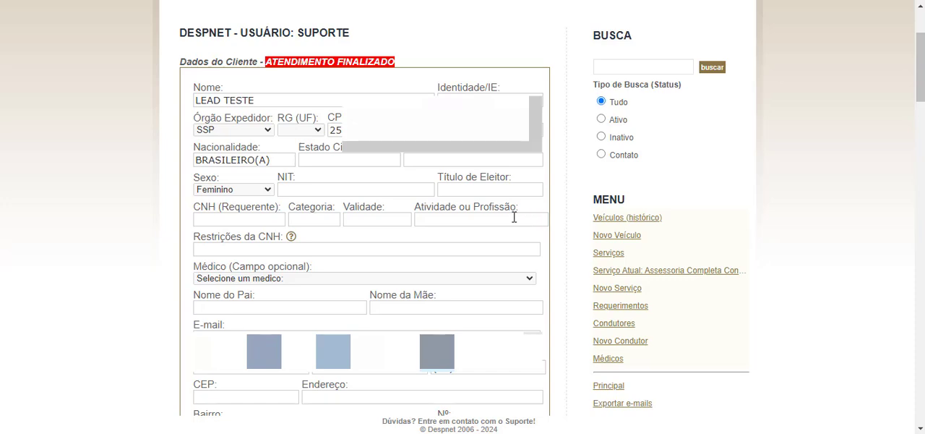
pyautogui.scroll(-4, 390, 205)
pyautogui.scroll(-3, 387, 205)
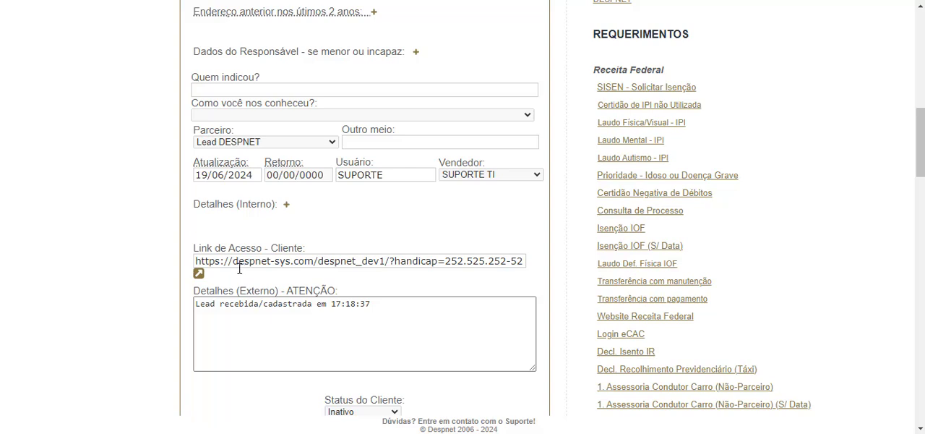
pyautogui.click(198, 274)
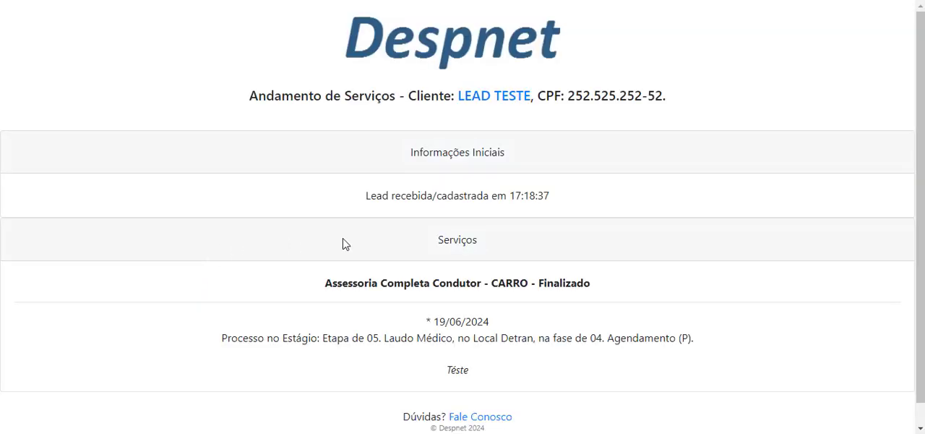
# Examine the service status, stage description, observation and initial information on the client's progress page
pyautogui.moveTo(314, 275); pyautogui.dragTo(599, 302)
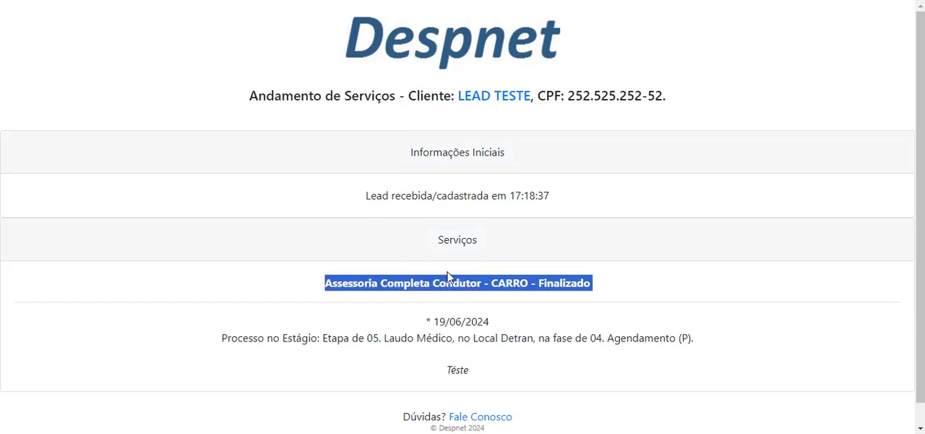
pyautogui.click(620, 283)
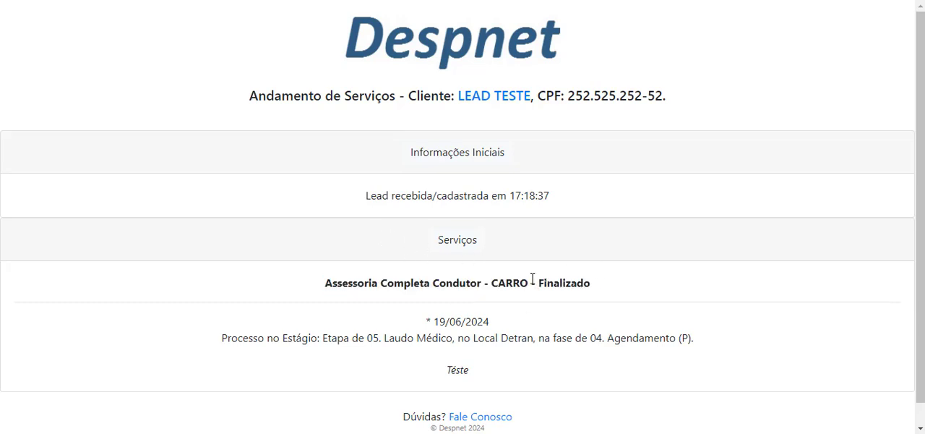
pyautogui.moveTo(540, 282); pyautogui.dragTo(600, 285)
pyautogui.click(599, 286)
pyautogui.moveTo(592, 282); pyautogui.dragTo(540, 277)
pyautogui.moveTo(209, 347); pyautogui.dragTo(586, 362)
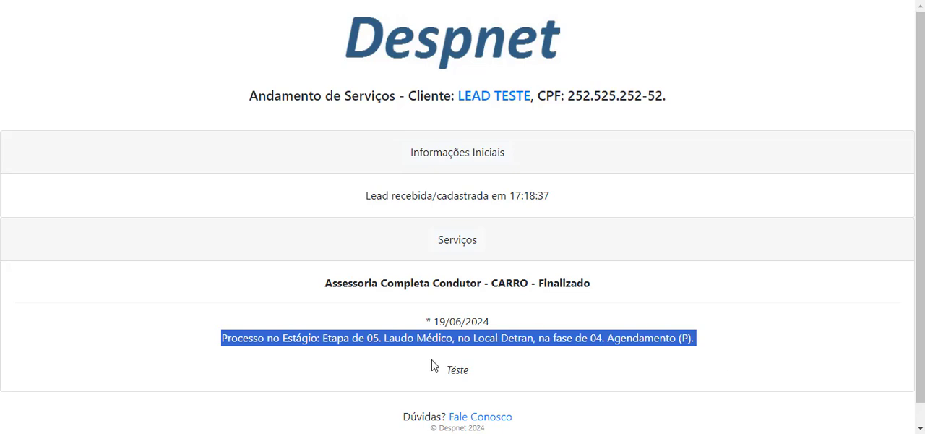
pyautogui.moveTo(485, 364); pyautogui.dragTo(449, 369)
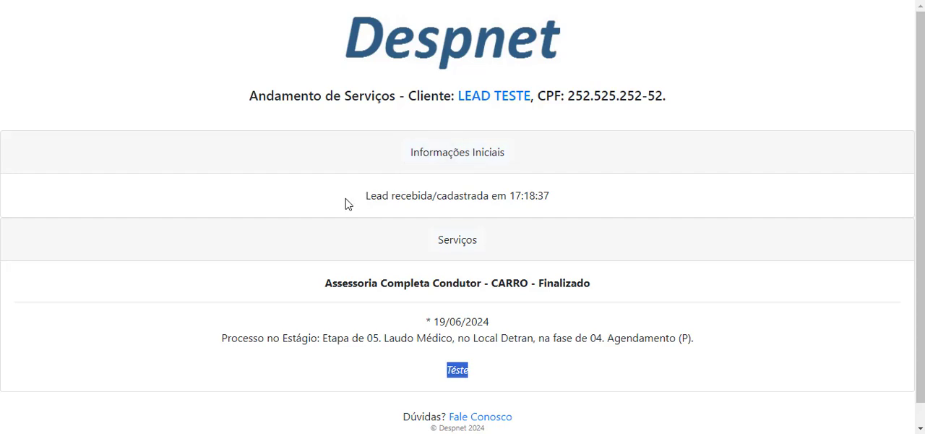
pyautogui.moveTo(347, 203); pyautogui.dragTo(579, 215)
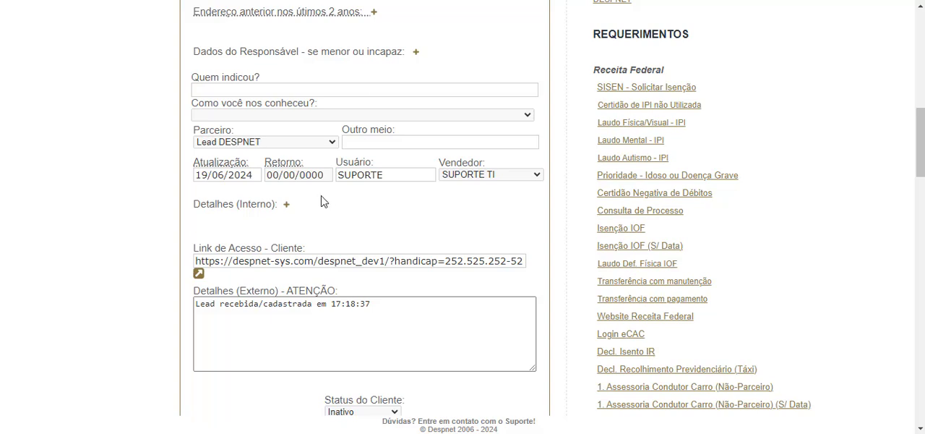
# Return to the client's record and examine the Detalhes (Externo) text
pyautogui.scroll(-2, 318, 198)
pyautogui.moveTo(168, 161); pyautogui.dragTo(296, 154)
pyautogui.click(352, 155)
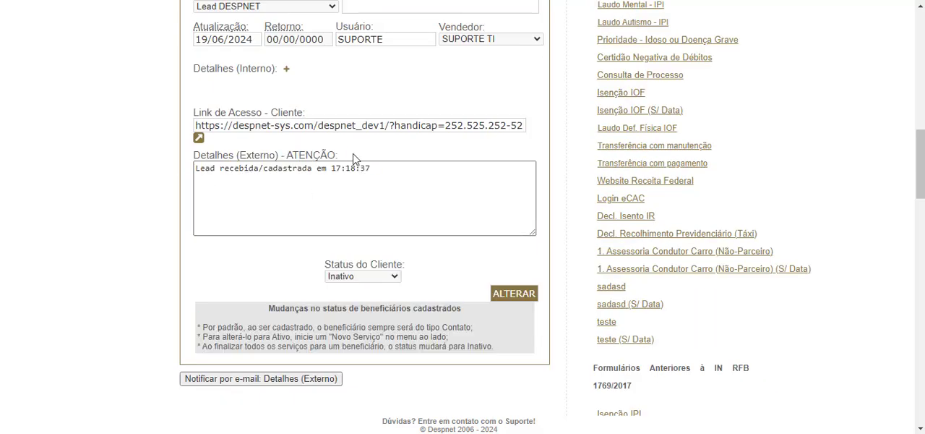
pyautogui.moveTo(191, 170); pyautogui.dragTo(391, 174)
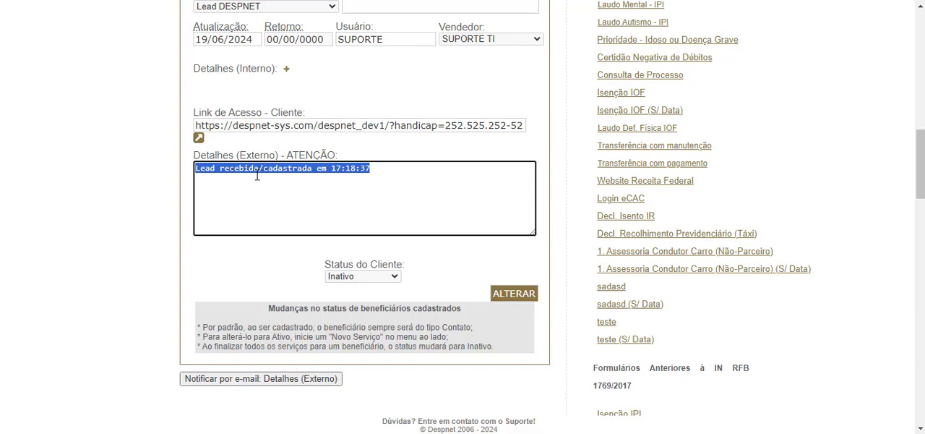
pyautogui.click(451, 169)
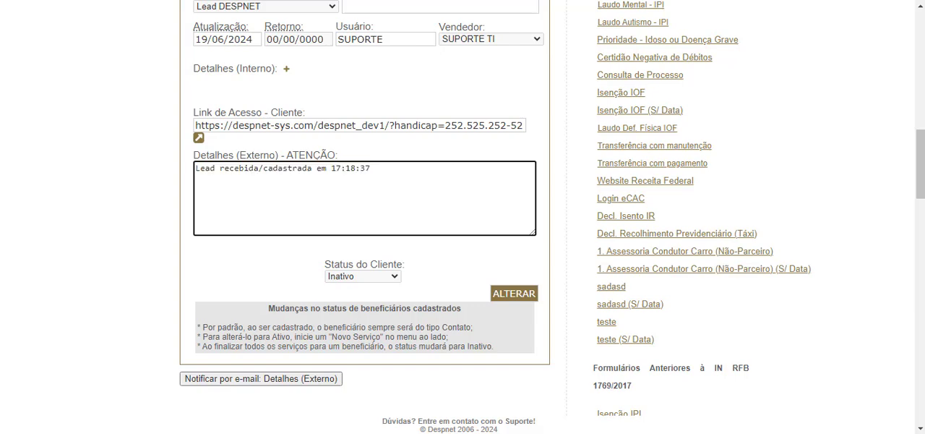
# Compare the Detalhes (Externo) text with the initial information and service title on the client's progress page
pyautogui.click(578, 1)
pyautogui.moveTo(344, 190); pyautogui.dragTo(571, 198)
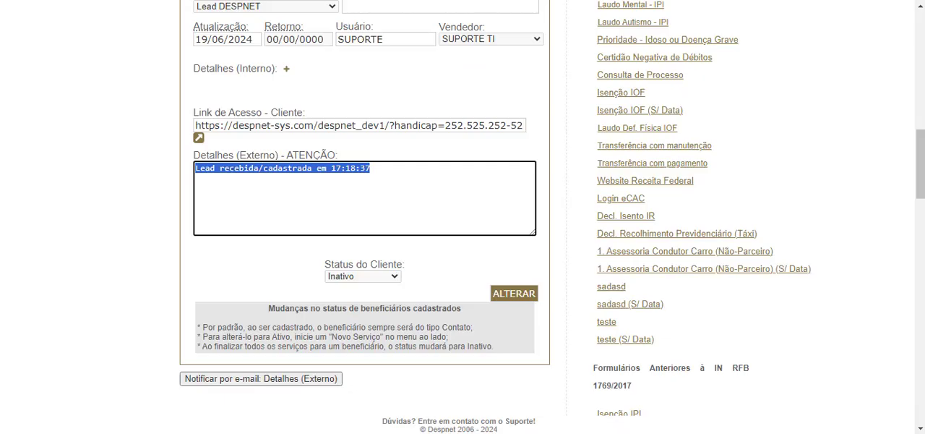
pyautogui.click(463, 1)
pyautogui.click(578, 1)
pyautogui.moveTo(326, 282); pyautogui.dragTo(592, 282)
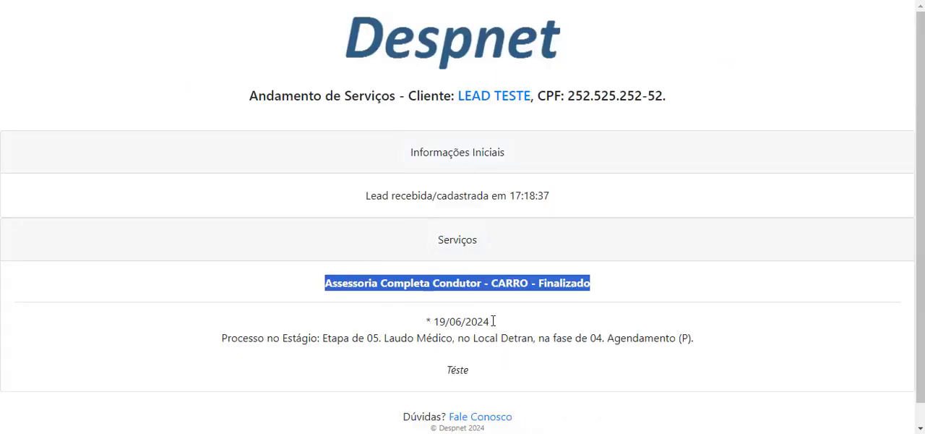
pyautogui.moveTo(322, 199); pyautogui.dragTo(611, 206)
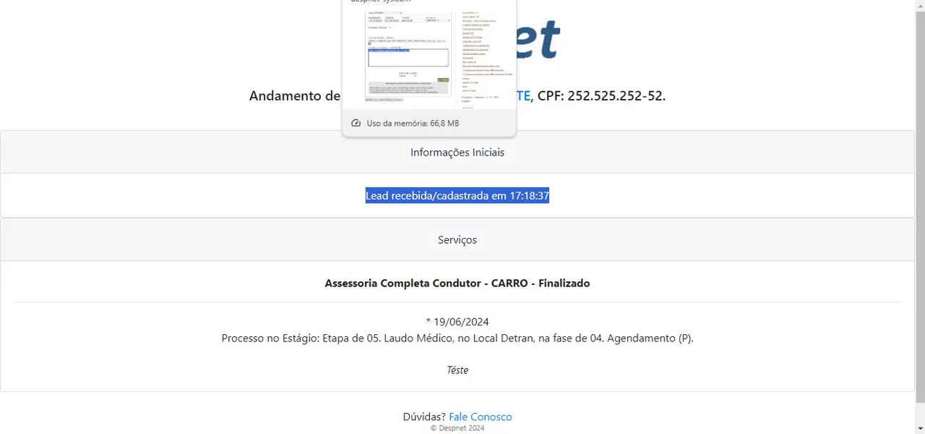
# Switch back to the client's record and review its registration fields
pyautogui.click(405, 0)
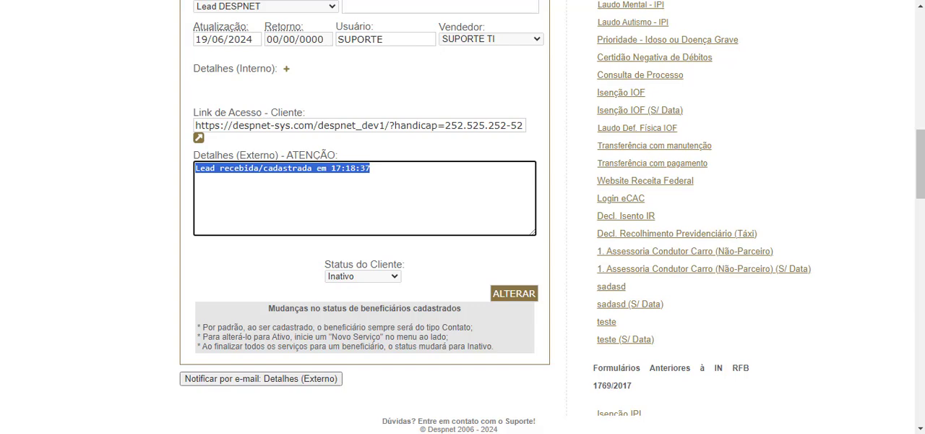
pyautogui.scroll(4, 468, 84)
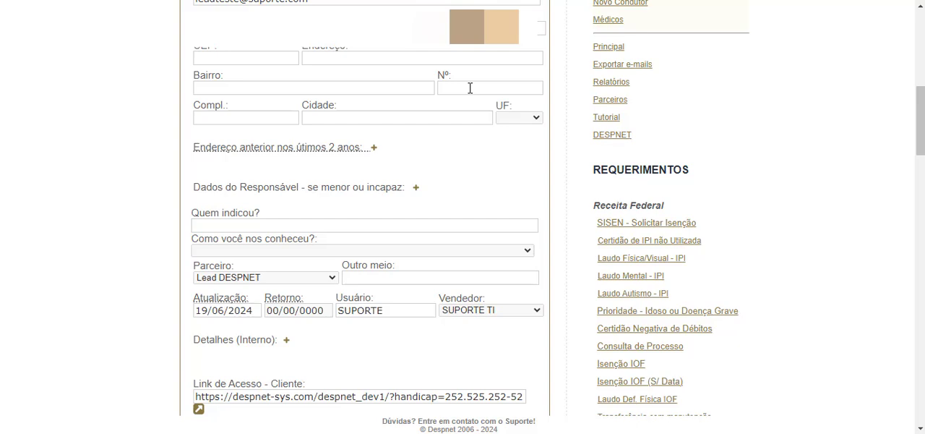
pyautogui.scroll(5, 471, 103)
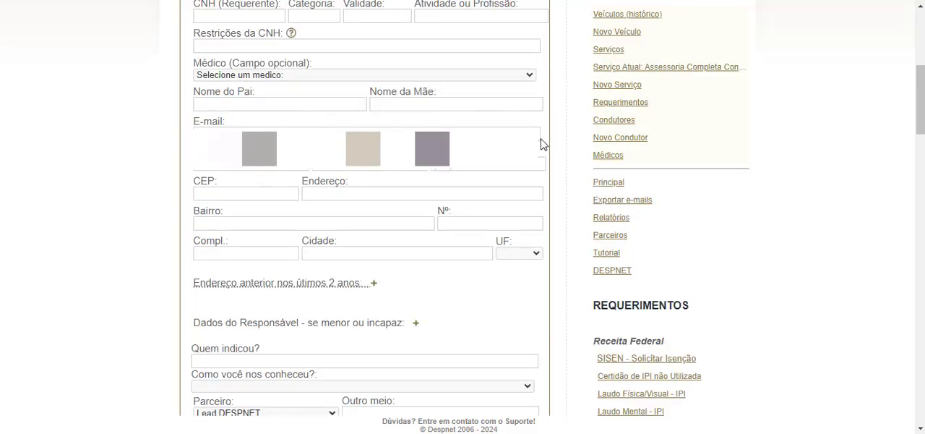